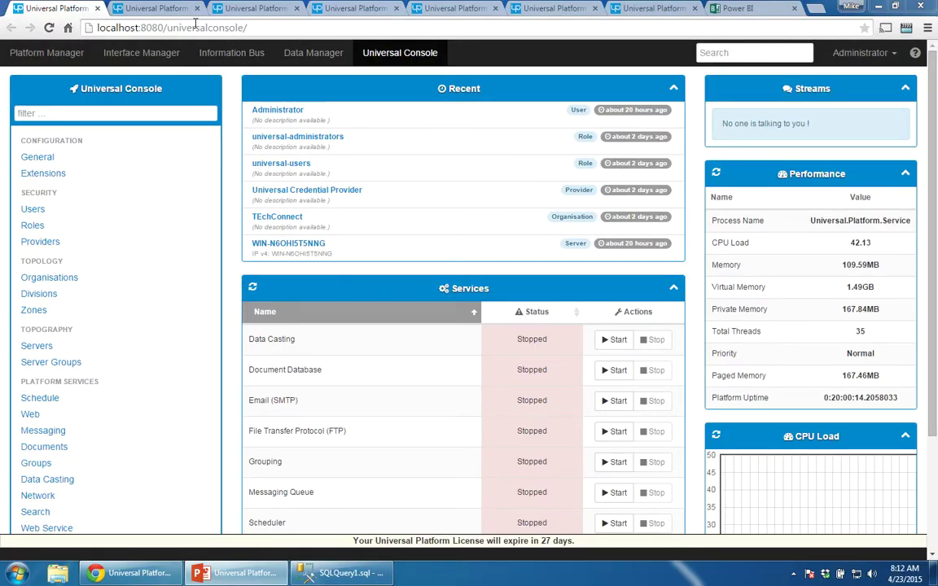
# - On the Update page, try to add the package Satellite.Microsoft.PowerBI.uiz from the UIZ folder
pyautogui.click(167, 9)
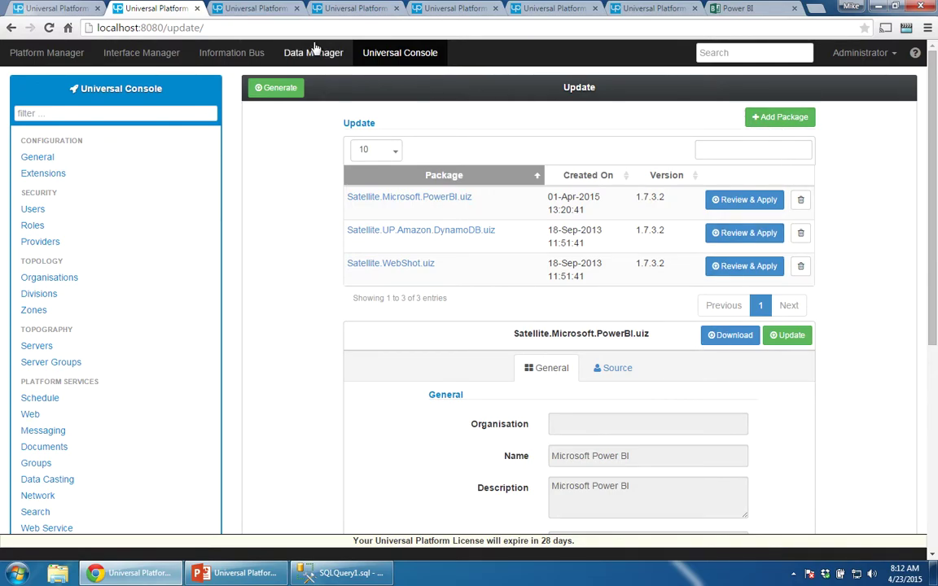
pyautogui.click(778, 118)
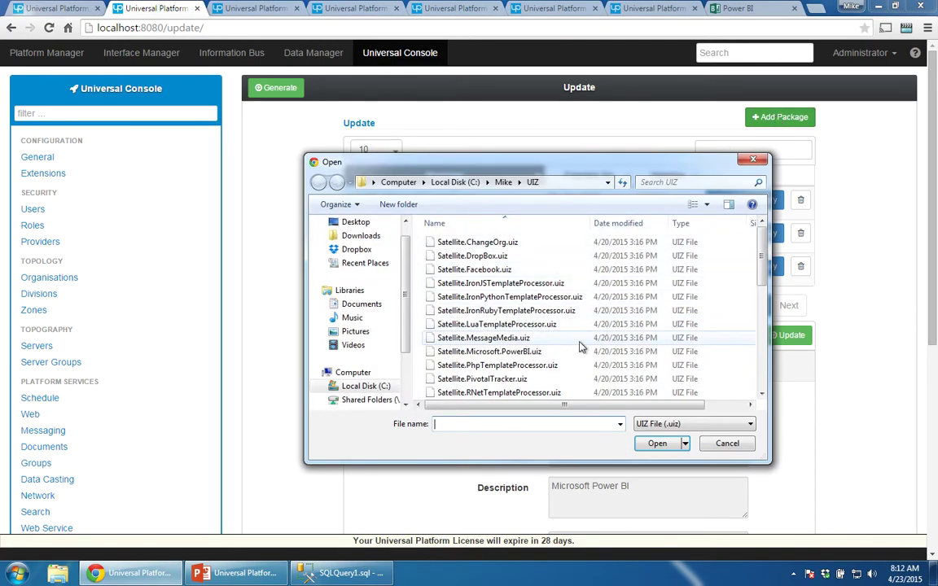
pyautogui.click(533, 353)
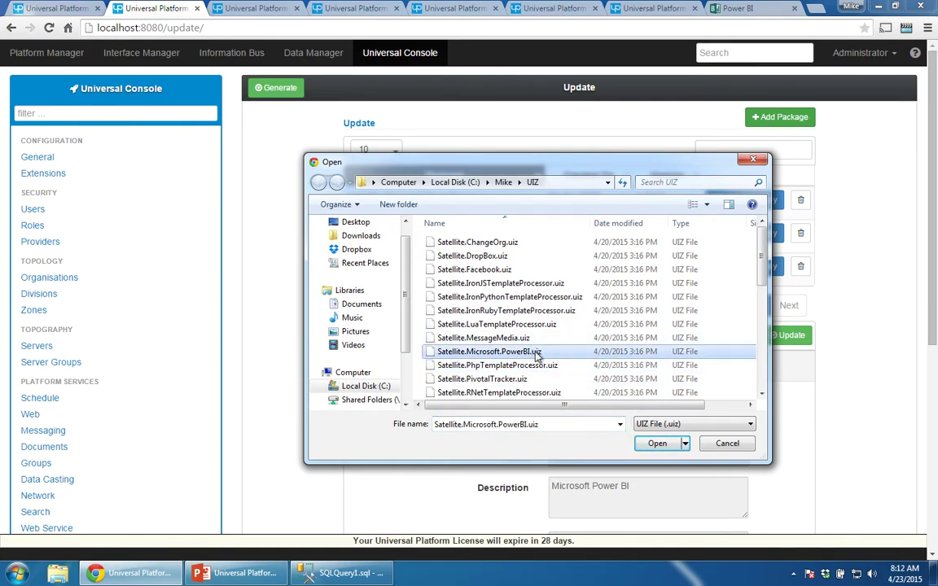
pyautogui.click(727, 445)
# - Review the Satellite.Microsoft.PowerBI.uiz package and its update option in the package list
pyautogui.click(762, 202)
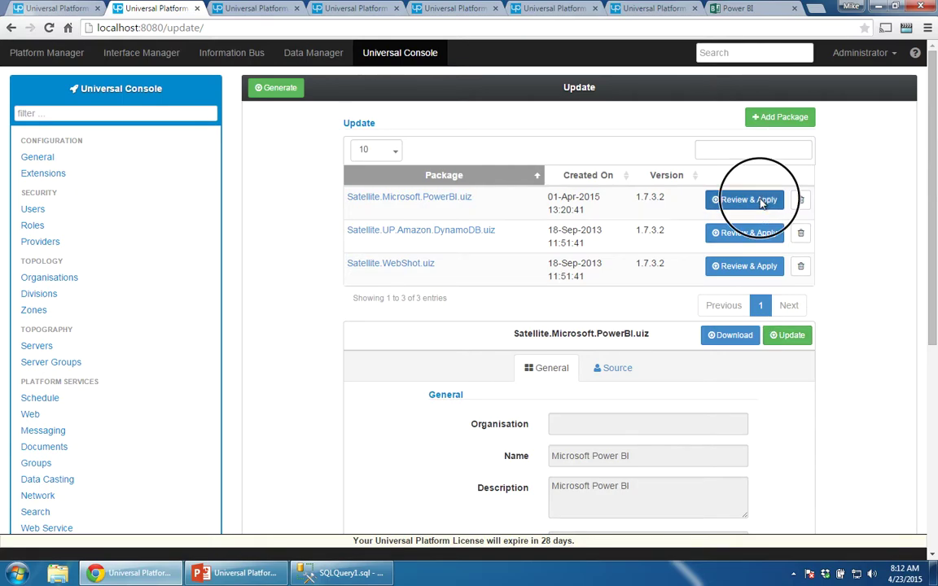
pyautogui.click(795, 338)
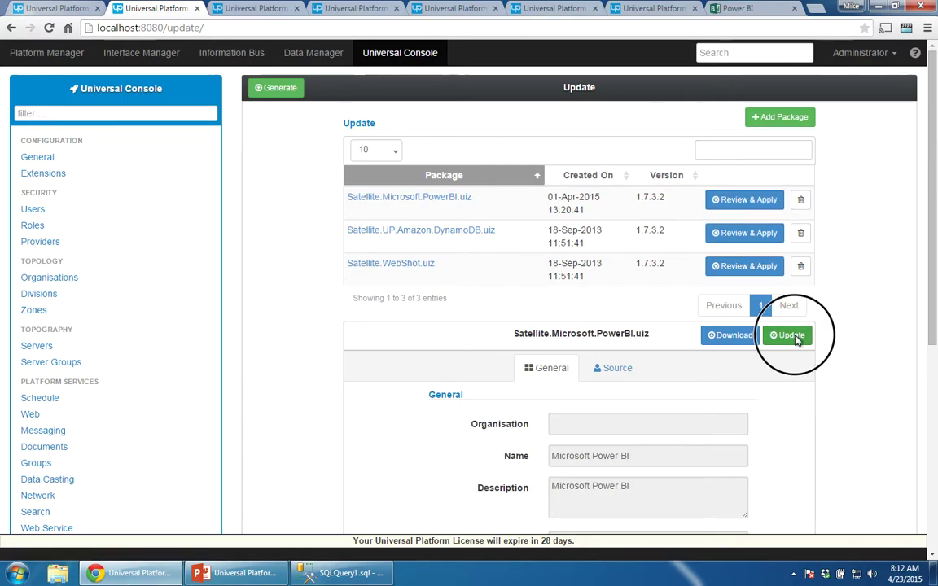
pyautogui.click(570, 171)
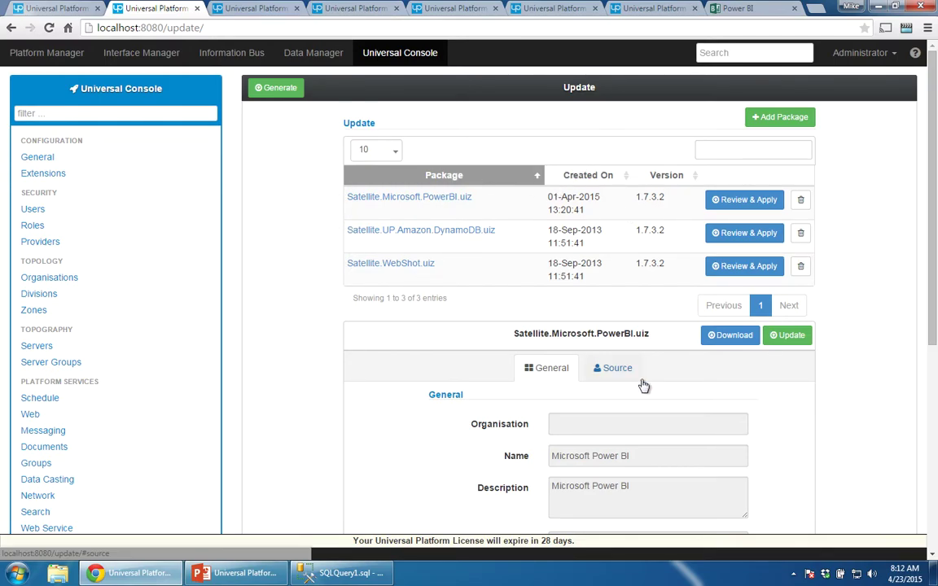
# - Exit the Universal Platform program running in the system tray
pyautogui.click(792, 574)
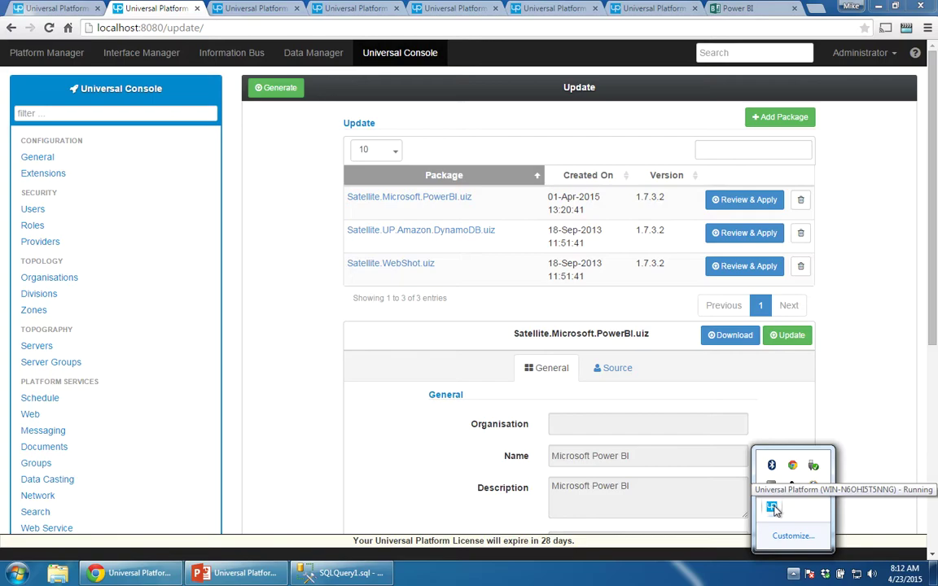
pyautogui.rightClick(774, 509)
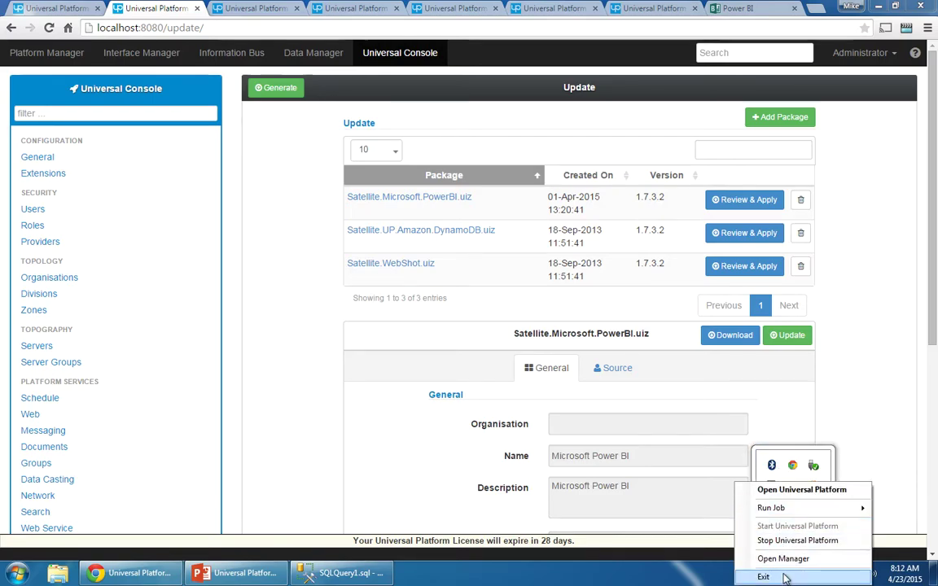
pyautogui.click(786, 578)
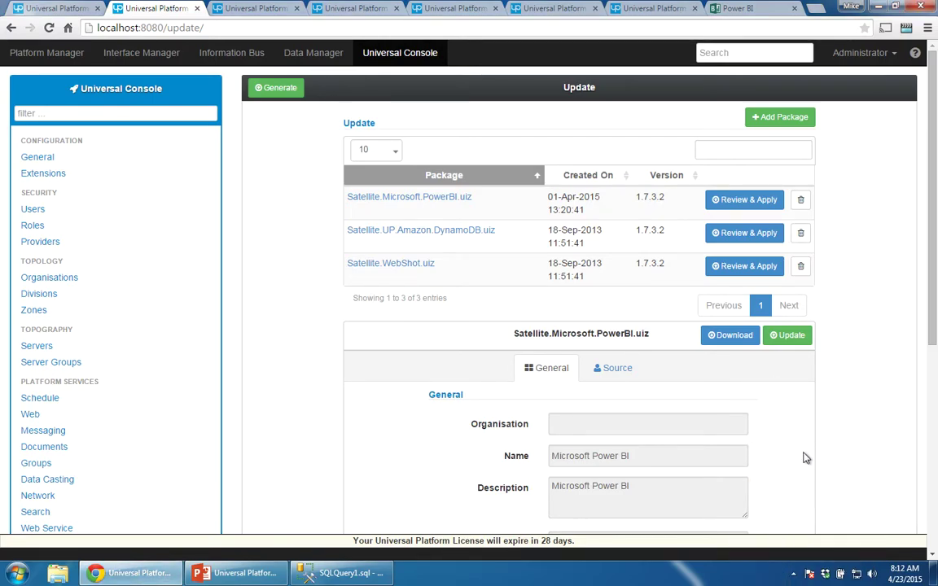
# - Go to the User Credentials list and view the extension types offered for a new credential
pyautogui.click(277, 12)
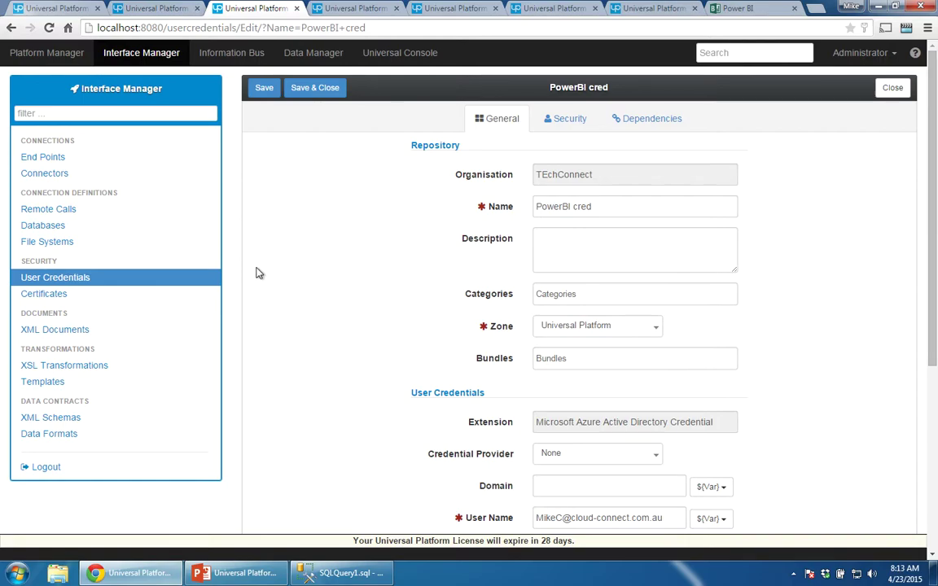
pyautogui.click(82, 277)
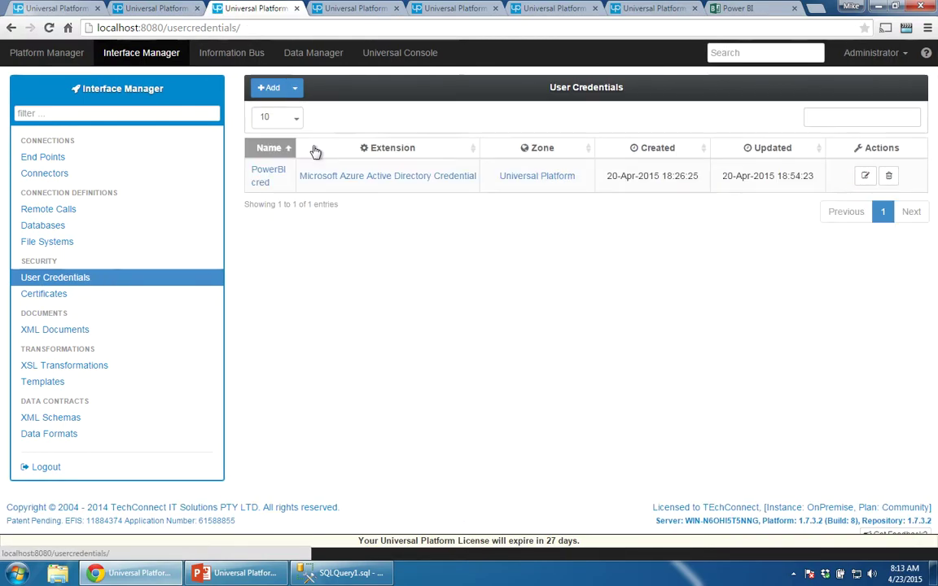
pyautogui.click(295, 88)
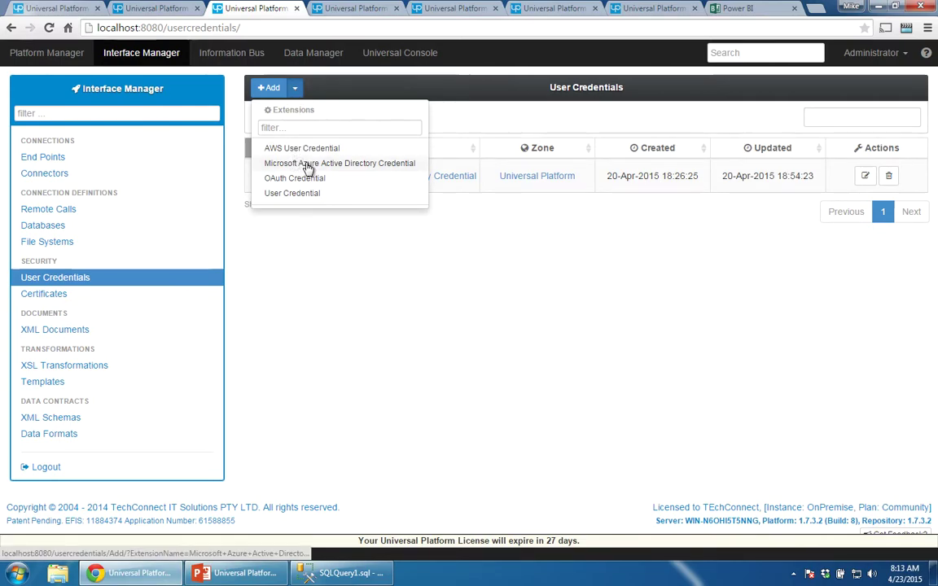
pyautogui.click(306, 262)
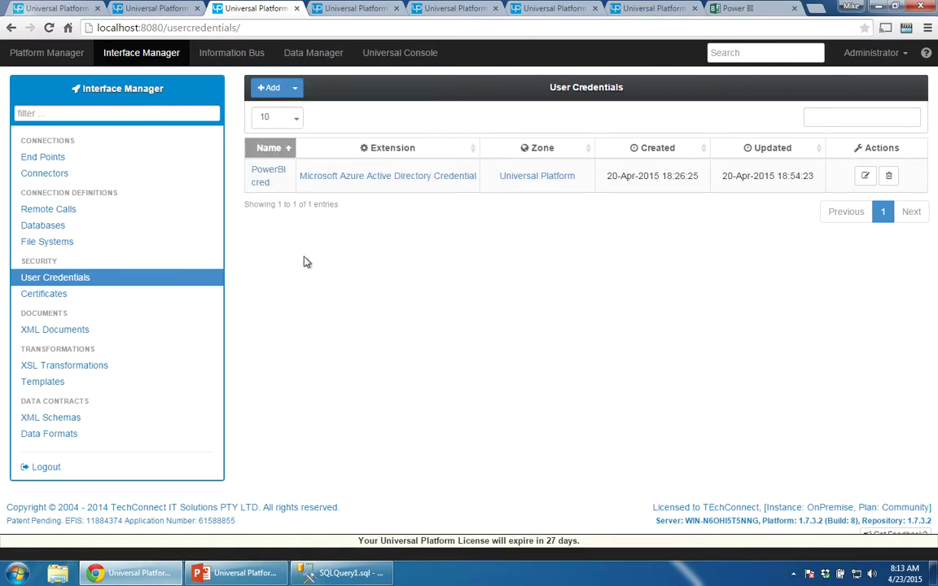
# - Open the PowerBI cred user credential and examine its repository settings, login fields and Client ID parameter
pyautogui.click(235, 158)
pyautogui.click(262, 176)
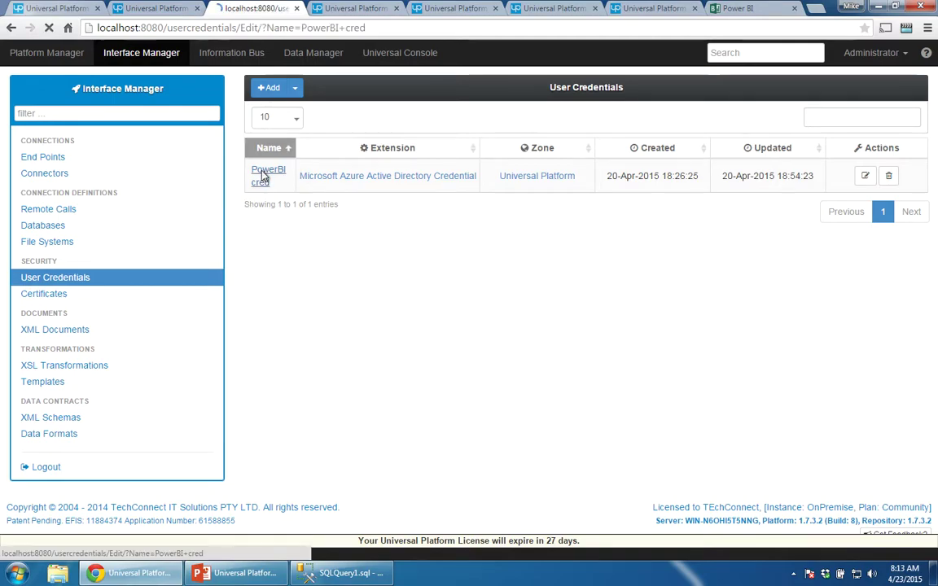
pyautogui.scroll(-1, 417, 259)
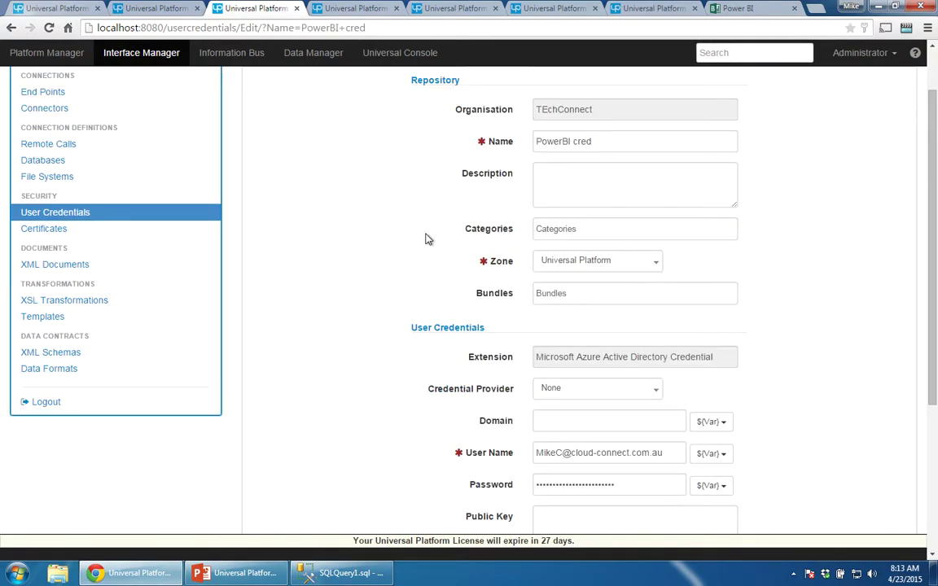
pyautogui.scroll(1, 425, 238)
pyautogui.click(628, 168)
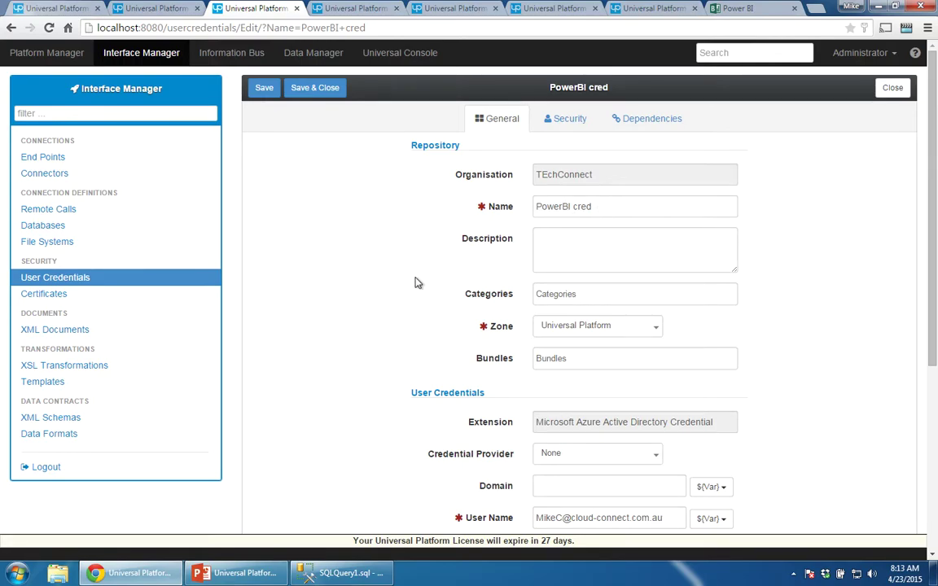
pyautogui.scroll(-2, 416, 283)
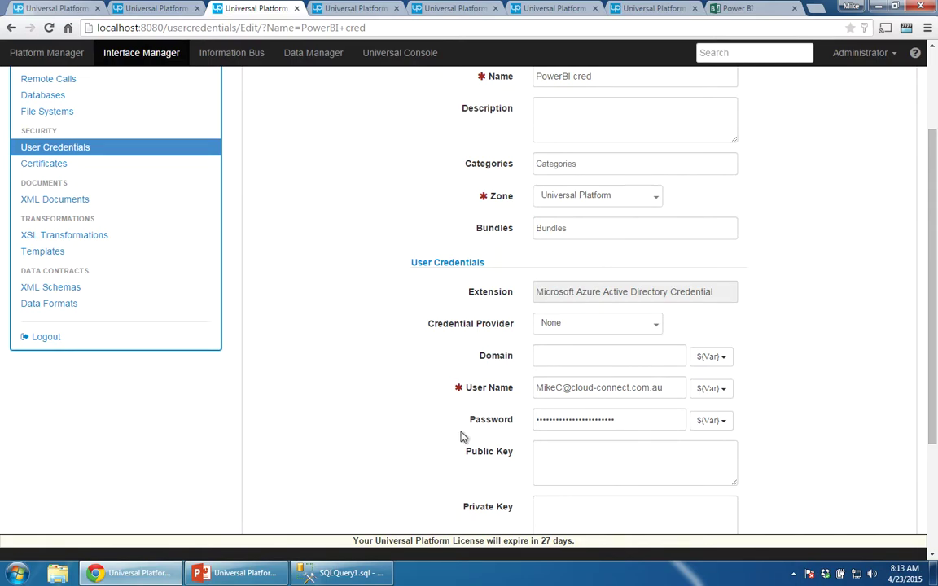
pyautogui.scroll(-3, 461, 440)
pyautogui.scroll(1, 521, 448)
pyautogui.scroll(-1, 580, 494)
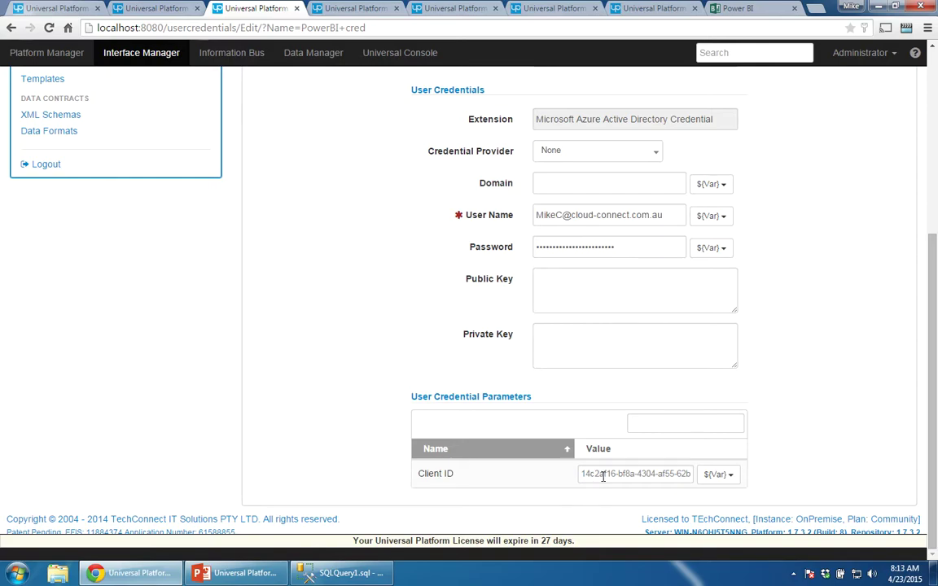
pyautogui.scroll(3, 401, 323)
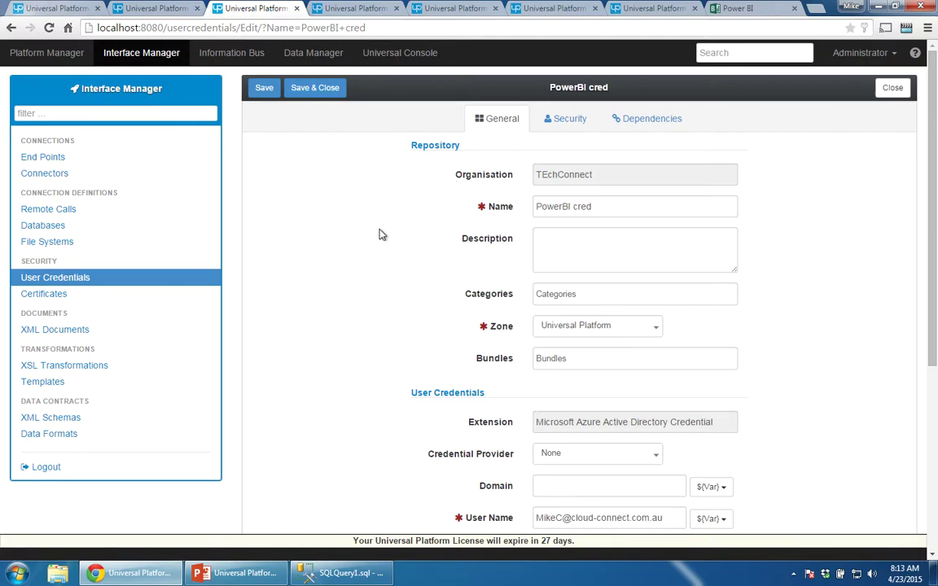
# - In the Connectors list, filter the extensions available for a new connector by "powe"
pyautogui.click(365, 12)
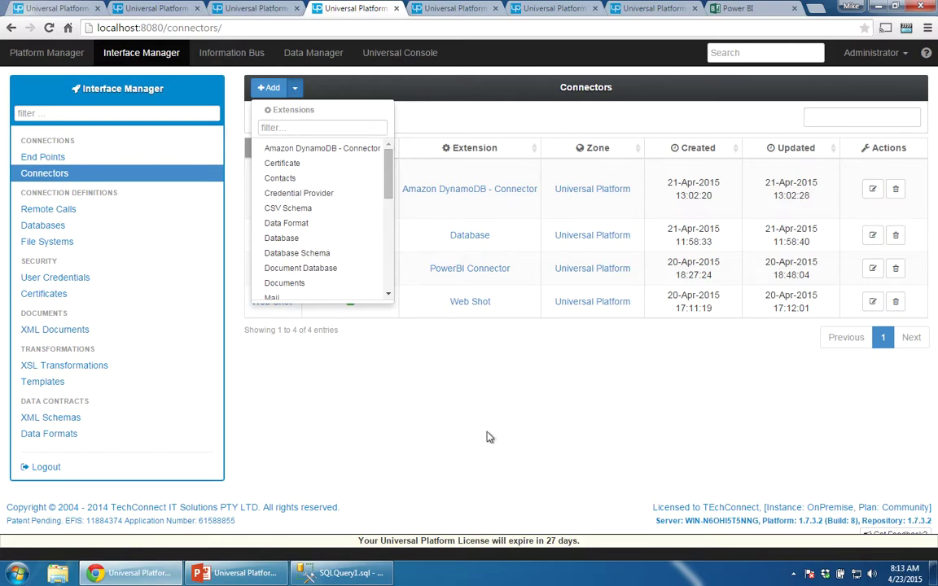
pyautogui.click(473, 422)
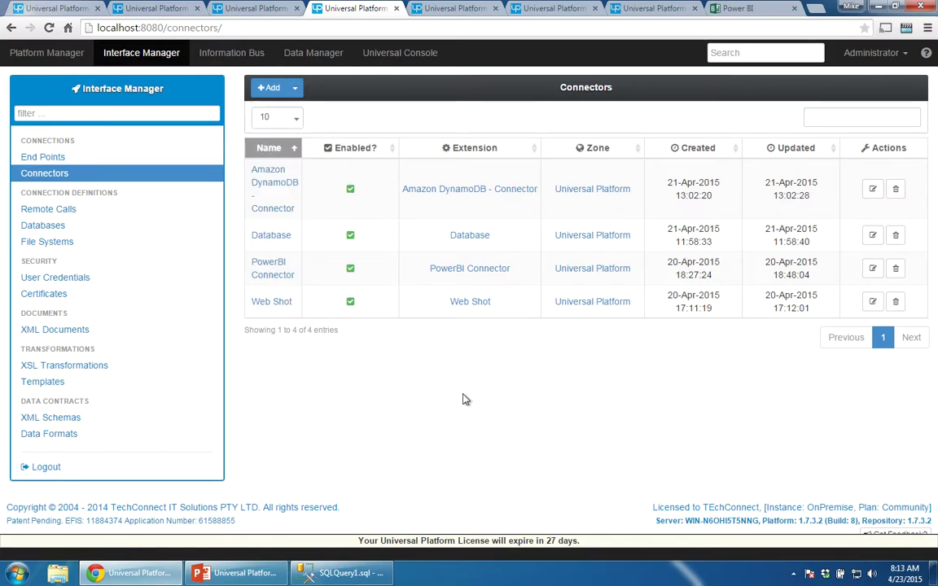
pyautogui.click(296, 90)
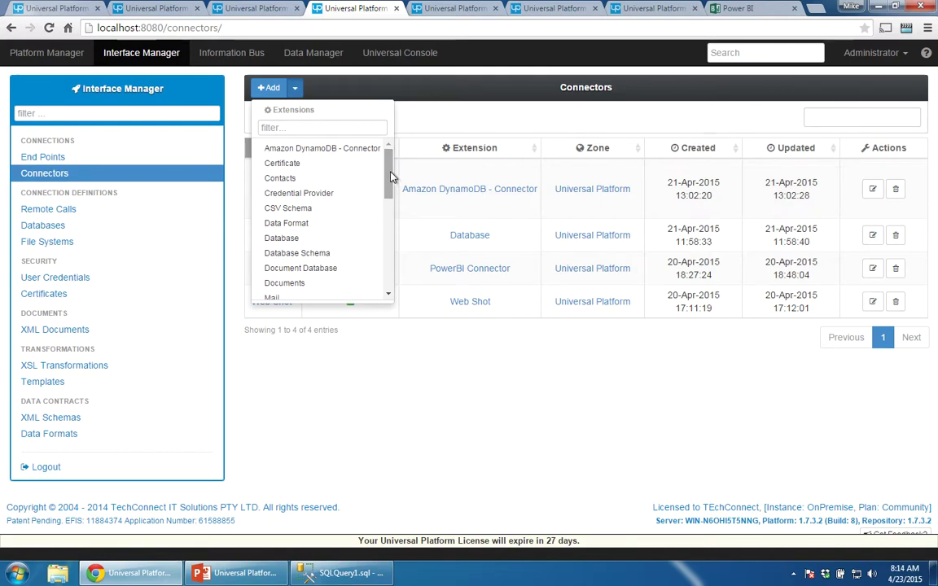
pyautogui.moveTo(389, 168); pyautogui.dragTo(324, 147)
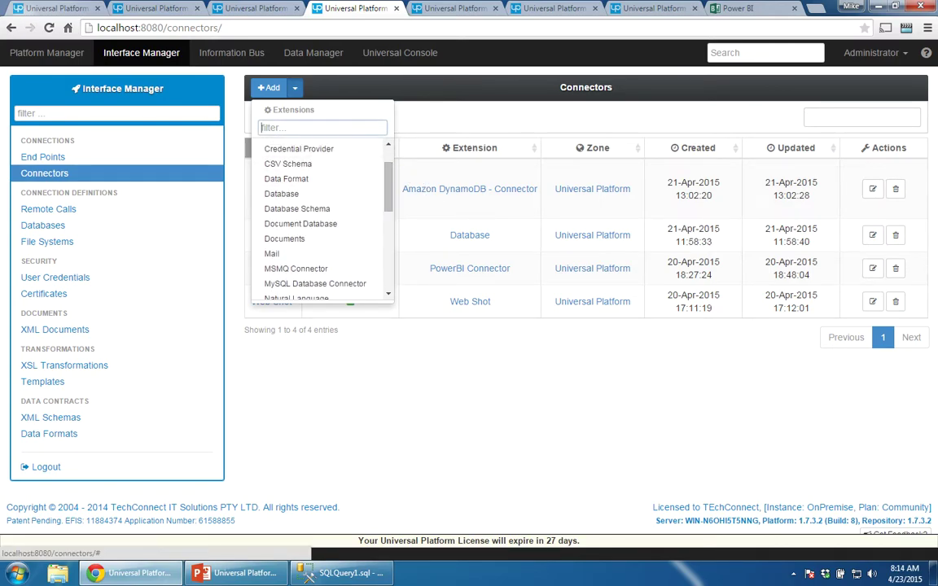
pyautogui.click(319, 128)
pyautogui.write('powe')
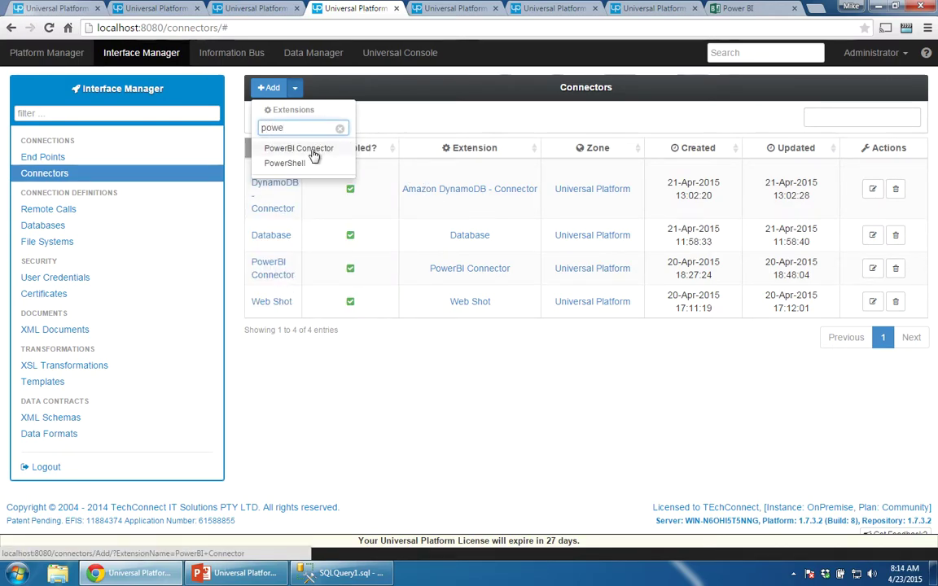
# - Open the existing PowerBI Connector and examine its general settings and connector parameters
pyautogui.click(276, 268)
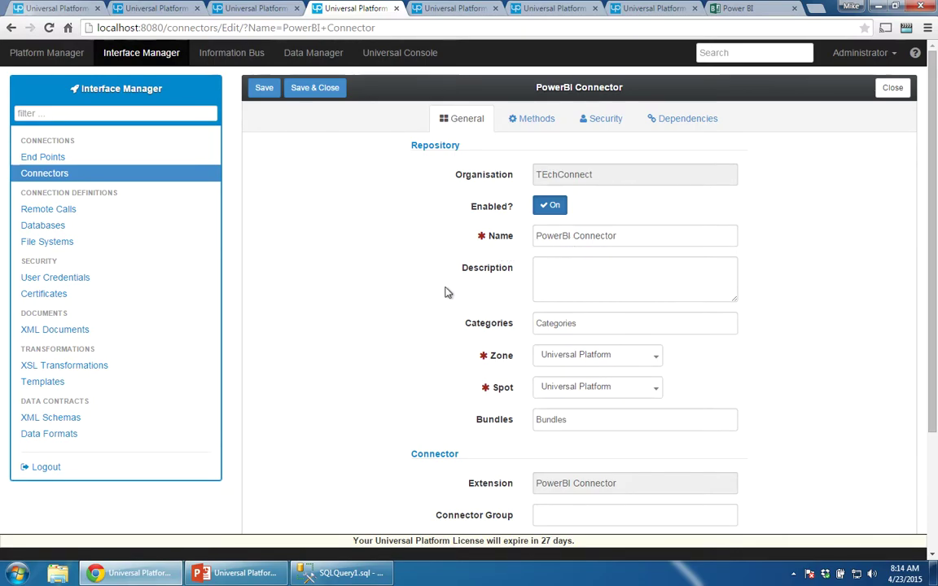
pyautogui.scroll(-3, 413, 289)
pyautogui.scroll(3, 413, 290)
pyautogui.scroll(-1, 413, 286)
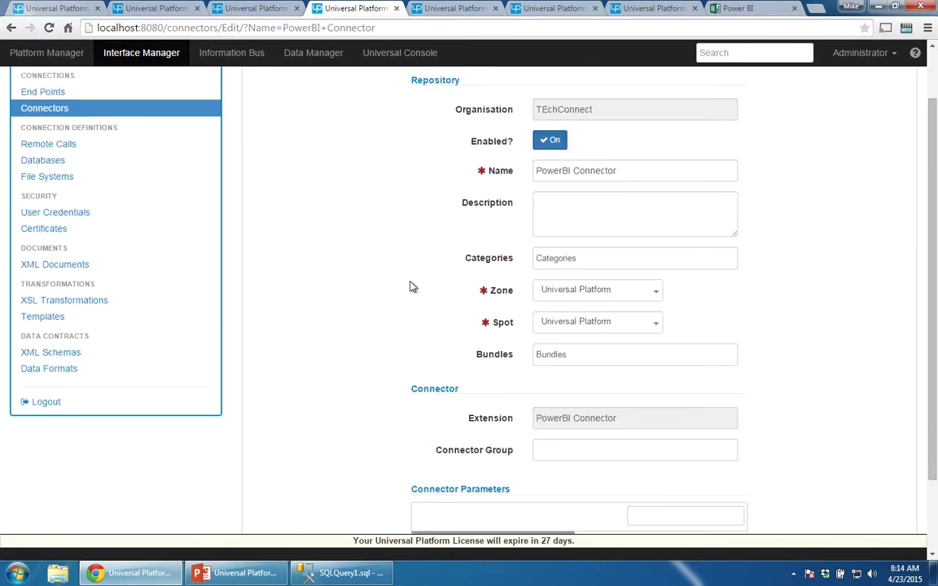
pyautogui.scroll(-2, 365, 289)
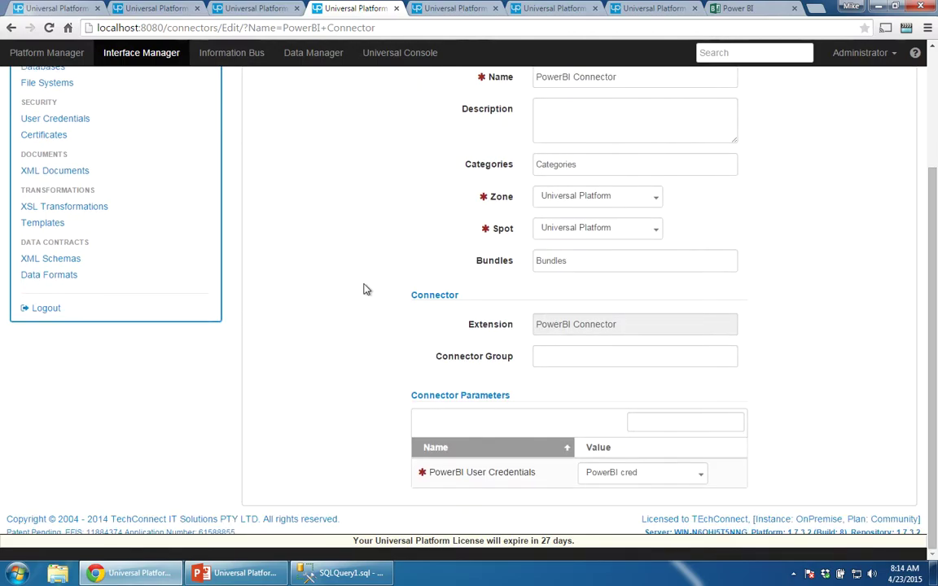
pyautogui.scroll(1, 366, 288)
pyautogui.scroll(-1, 374, 290)
pyautogui.scroll(1, 381, 293)
pyautogui.scroll(-1, 577, 491)
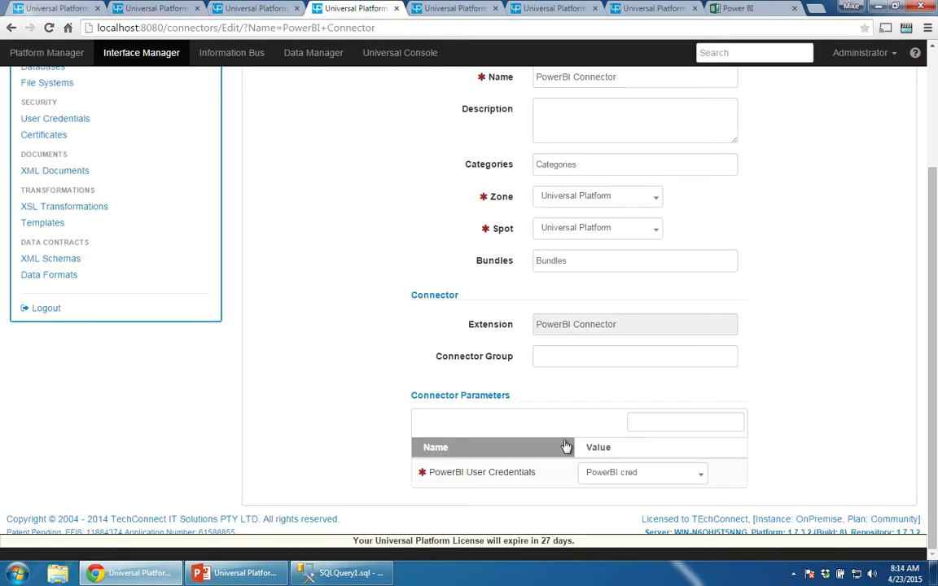
# - Check the choices for the PowerBI User Credentials parameter and look over the connector's general settings again
pyautogui.click(702, 479)
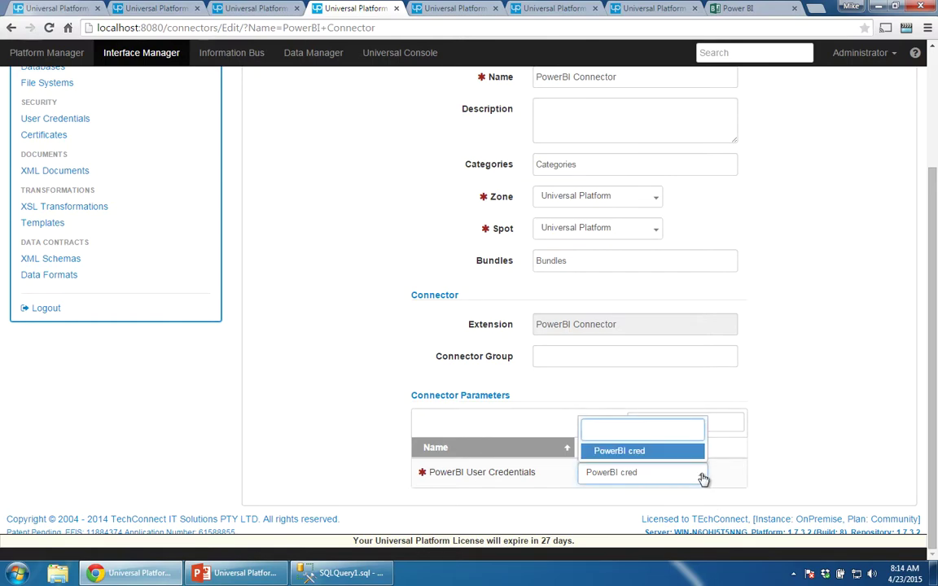
pyautogui.click(802, 420)
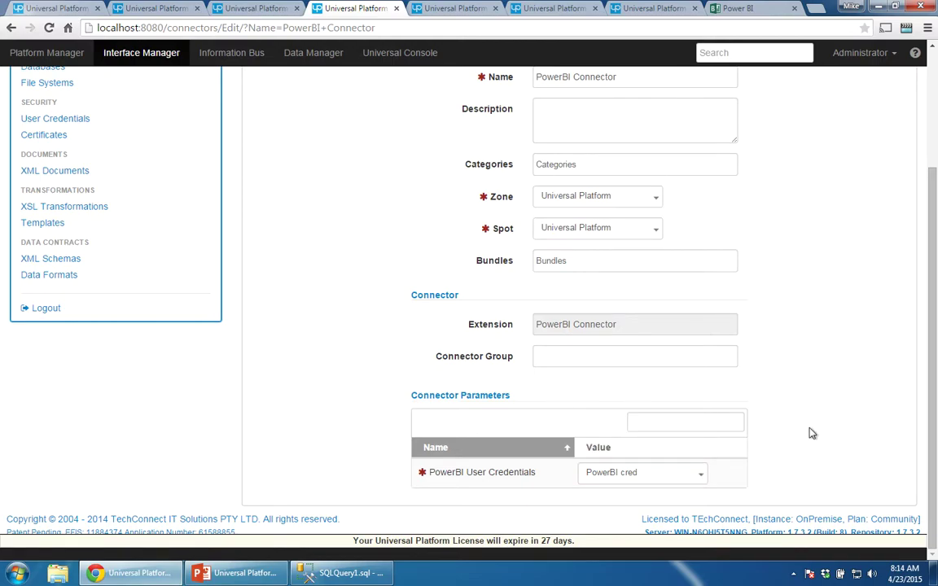
pyautogui.scroll(3, 812, 433)
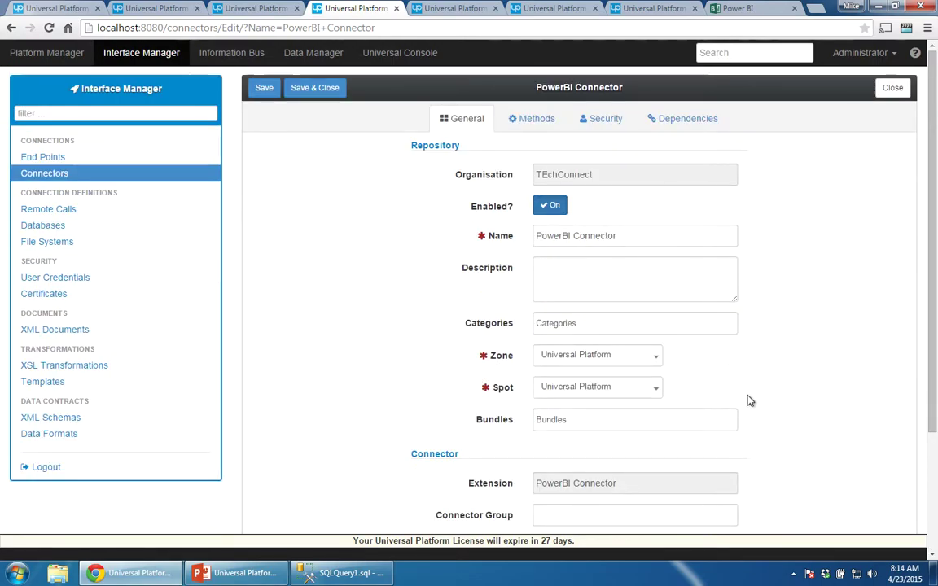
pyautogui.scroll(-3, 741, 424)
pyautogui.scroll(1, 729, 461)
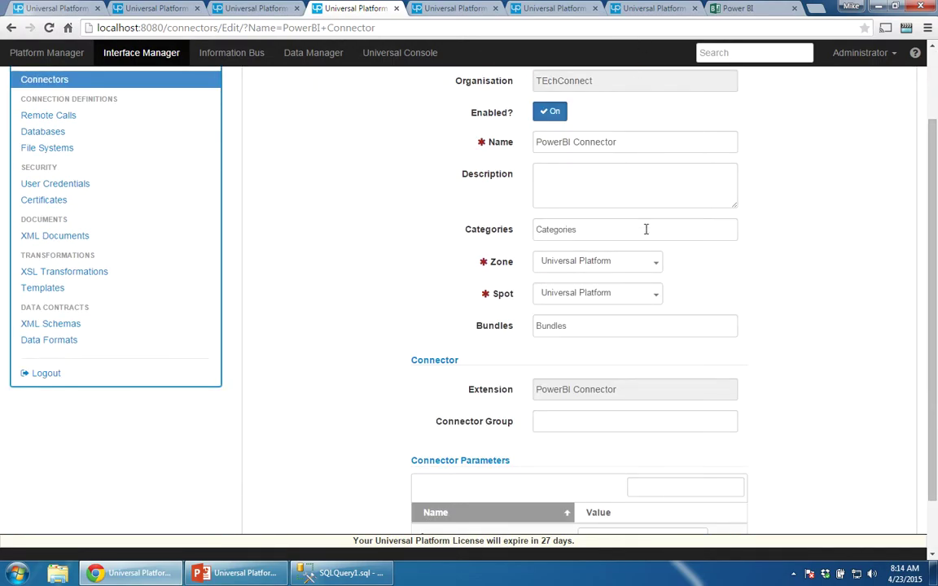
pyautogui.scroll(2, 646, 229)
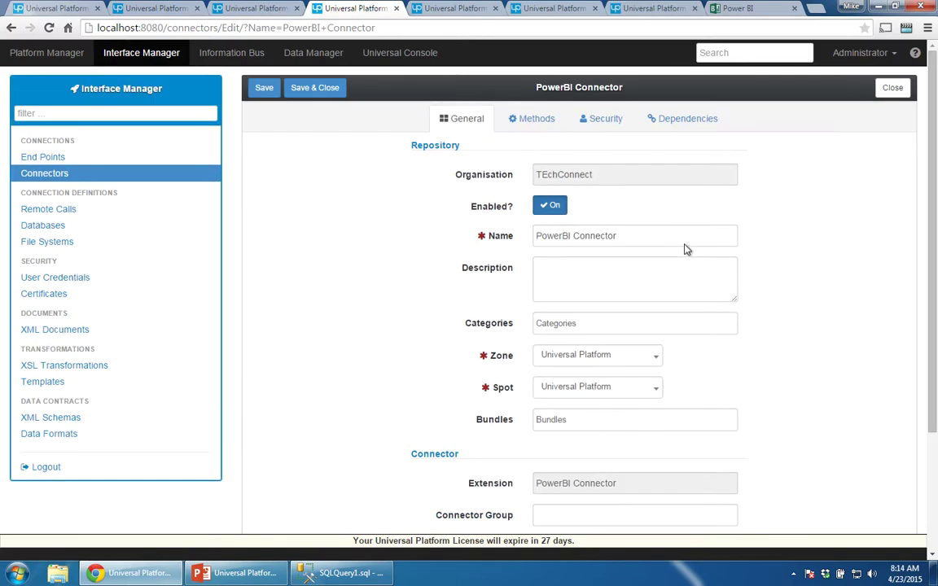
# - Disable all methods of the PowerBI Connector at once
pyautogui.click(536, 119)
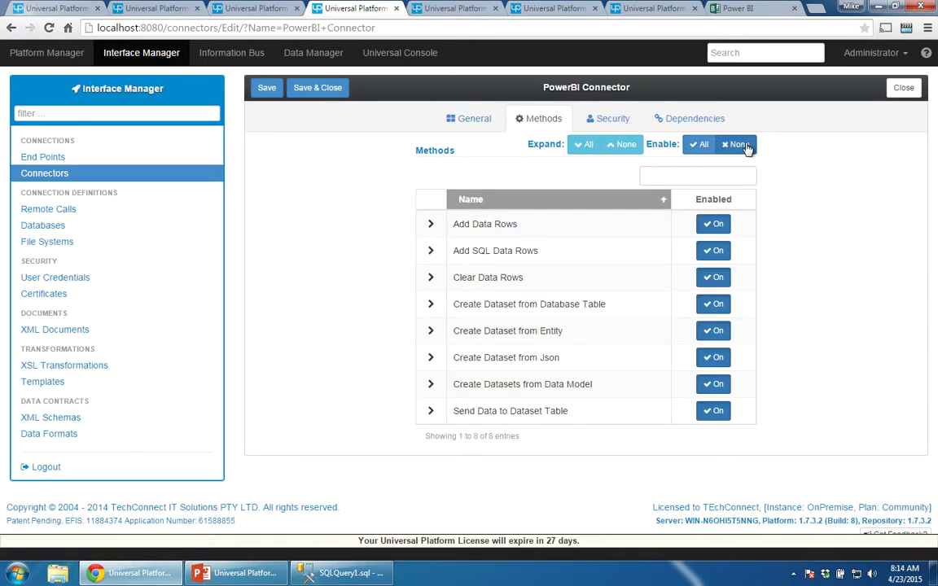
pyautogui.click(737, 144)
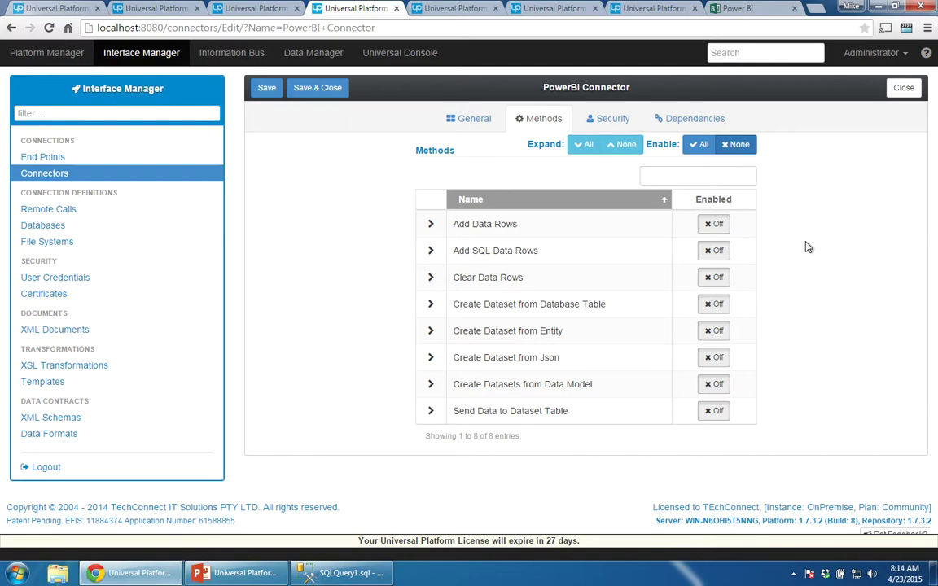
# - Enable all methods of the PowerBI Connector at once
pyautogui.click(701, 145)
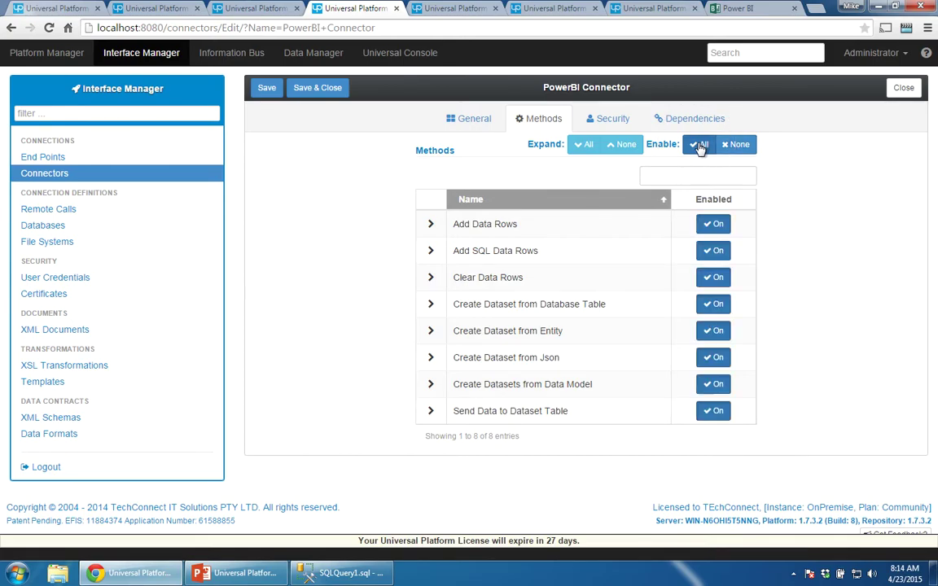
# - Look over the general settings and database connection details of the PowerBI Database definition
pyautogui.click(454, 9)
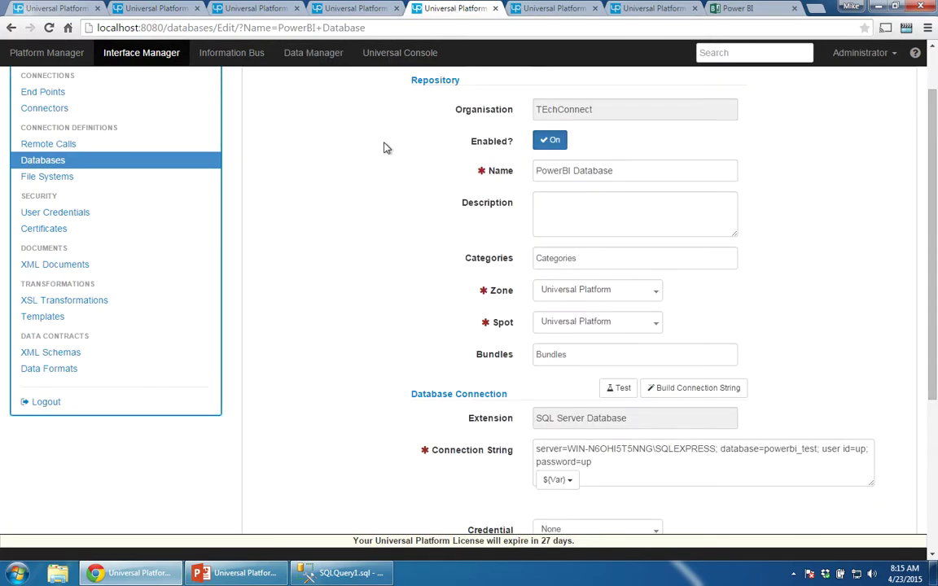
pyautogui.scroll(-2, 383, 146)
pyautogui.scroll(2, 383, 147)
# - Switch to SQL Server Management Studio and examine the CREATE TABLE query and the rows of the dbo.PowerBI table
pyautogui.moveTo(348, 575)
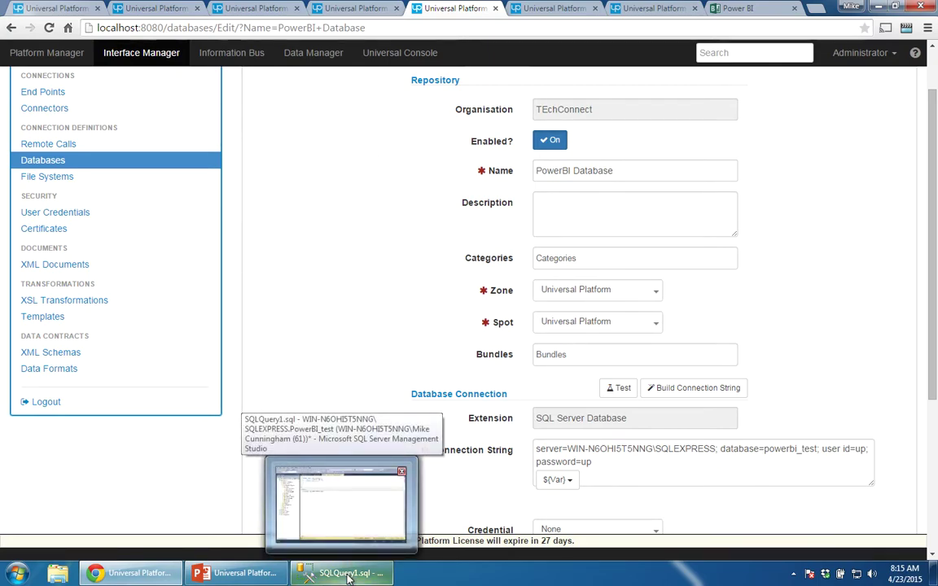
pyautogui.click(348, 577)
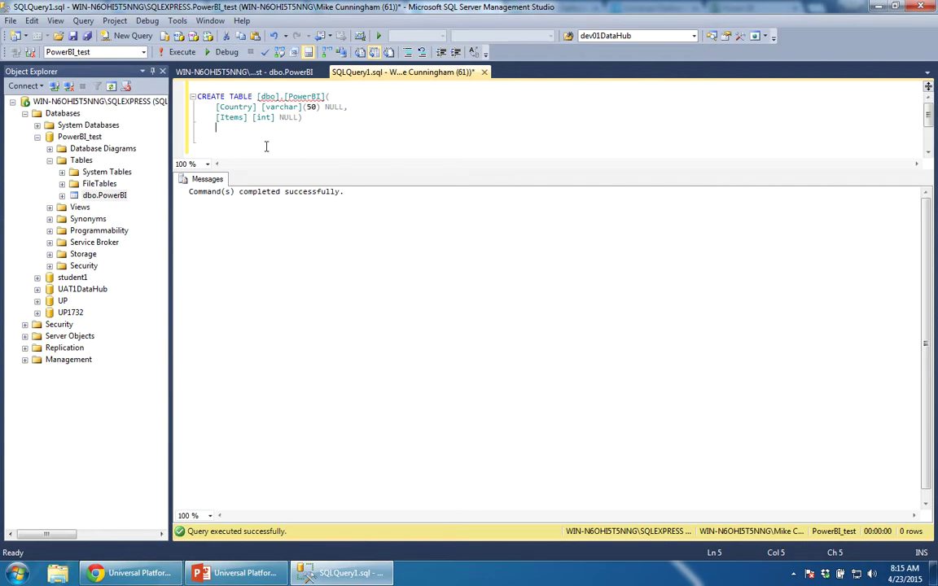
pyautogui.click(226, 71)
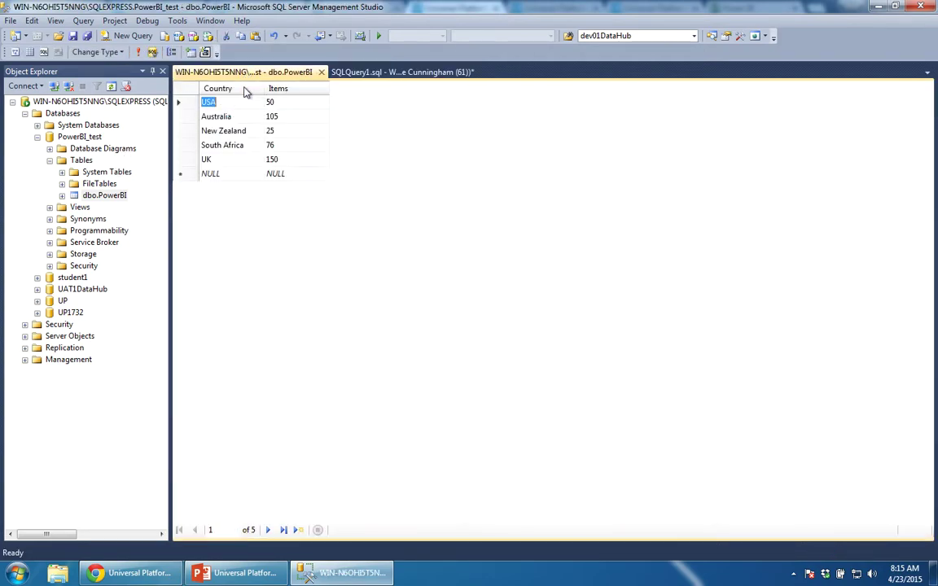
pyautogui.click(91, 197)
pyautogui.rightClick(103, 196)
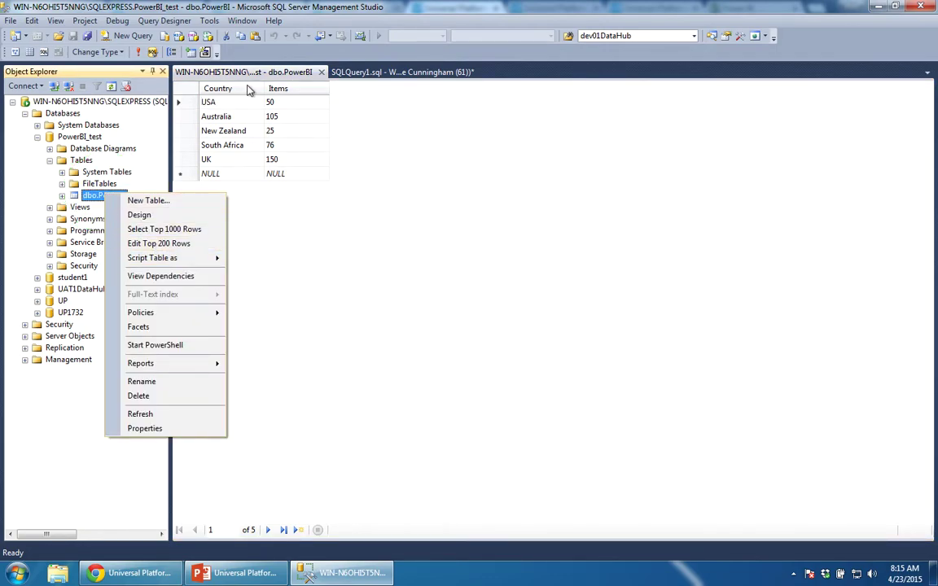
pyautogui.click(443, 312)
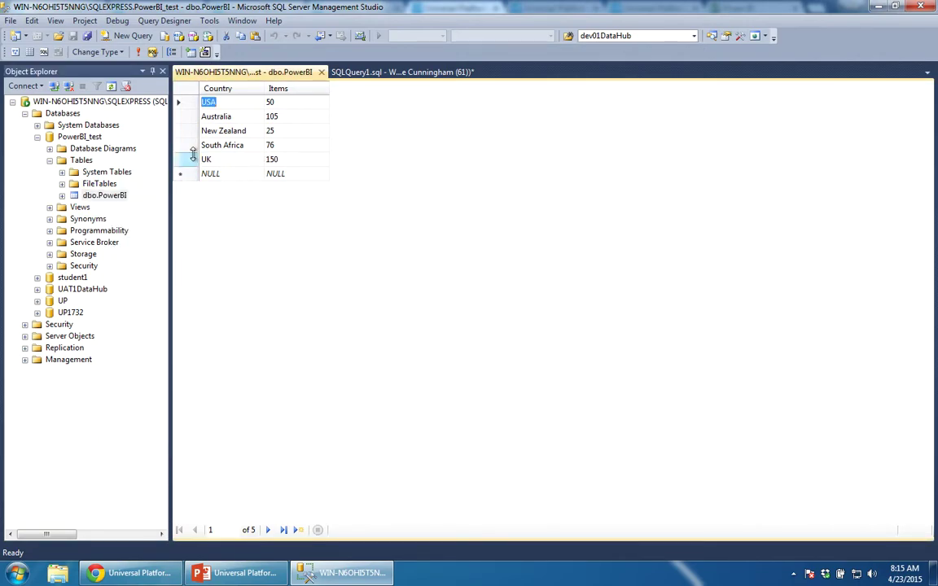
# - Start a new Object Explorer connection and copy the server name from the Connect to Server dialog
pyautogui.click(11, 20)
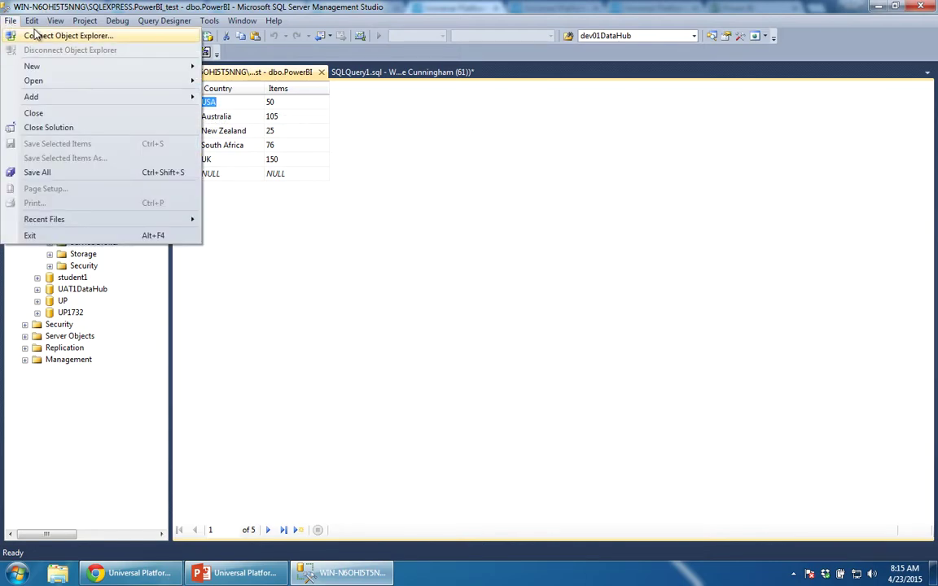
pyautogui.click(33, 36)
pyautogui.click(568, 210)
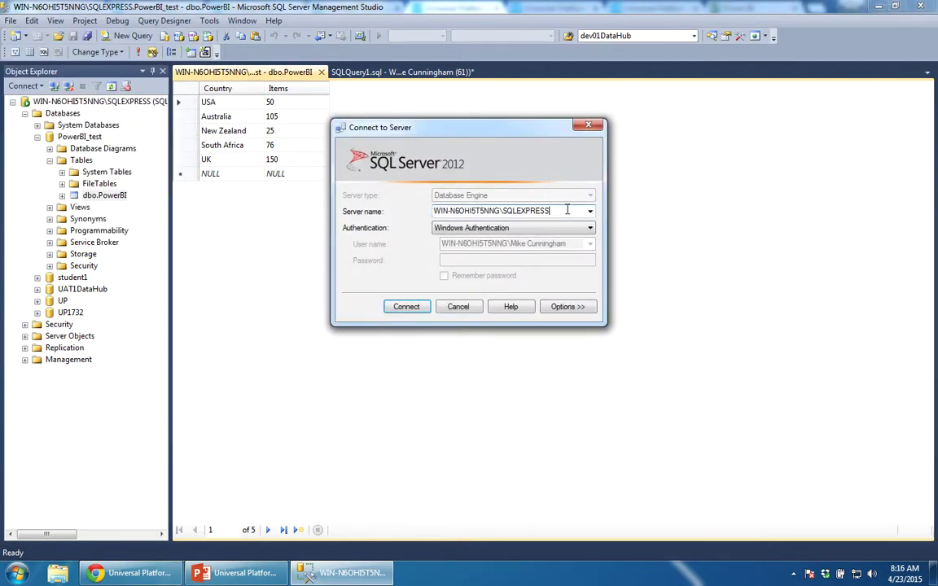
pyautogui.moveTo(568, 210); pyautogui.dragTo(383, 203)
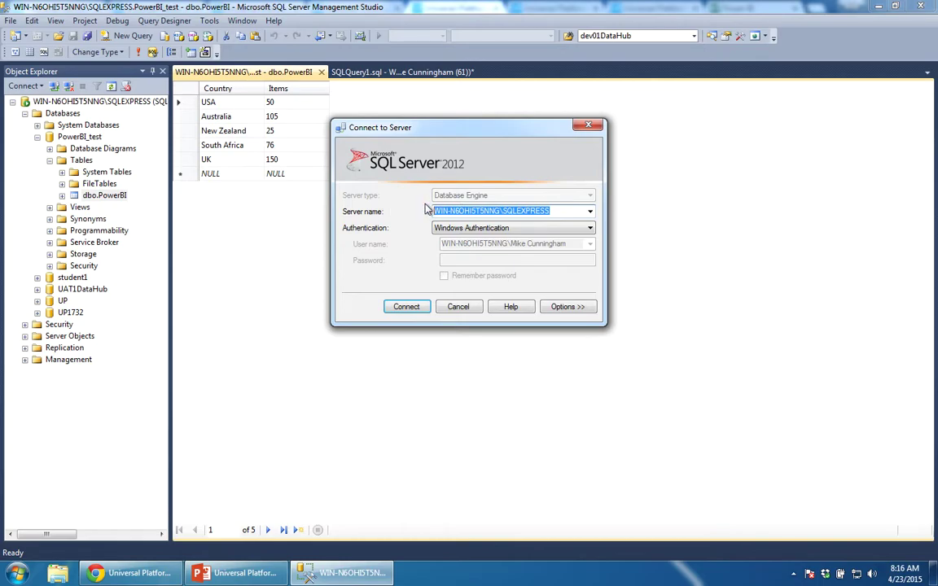
pyautogui.rightClick(516, 214)
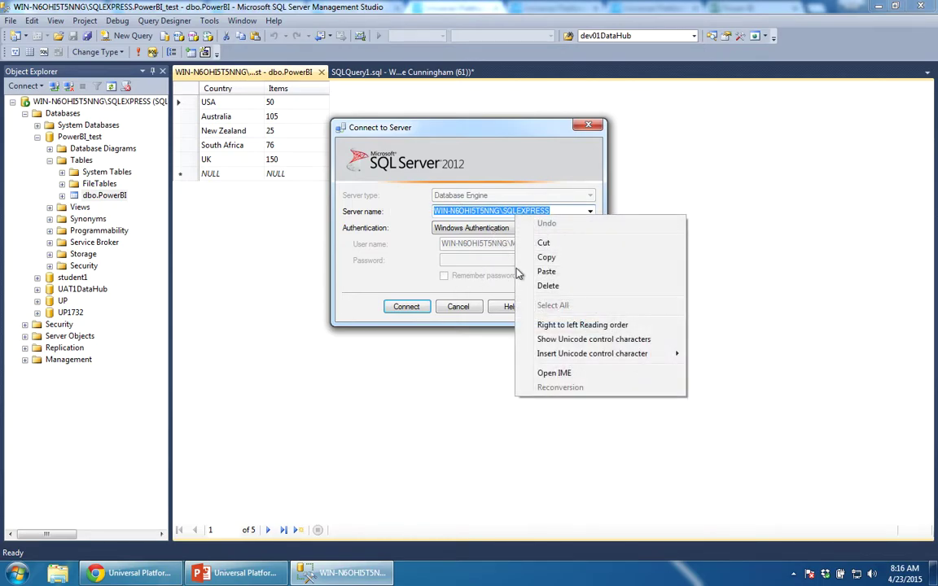
pyautogui.click(547, 257)
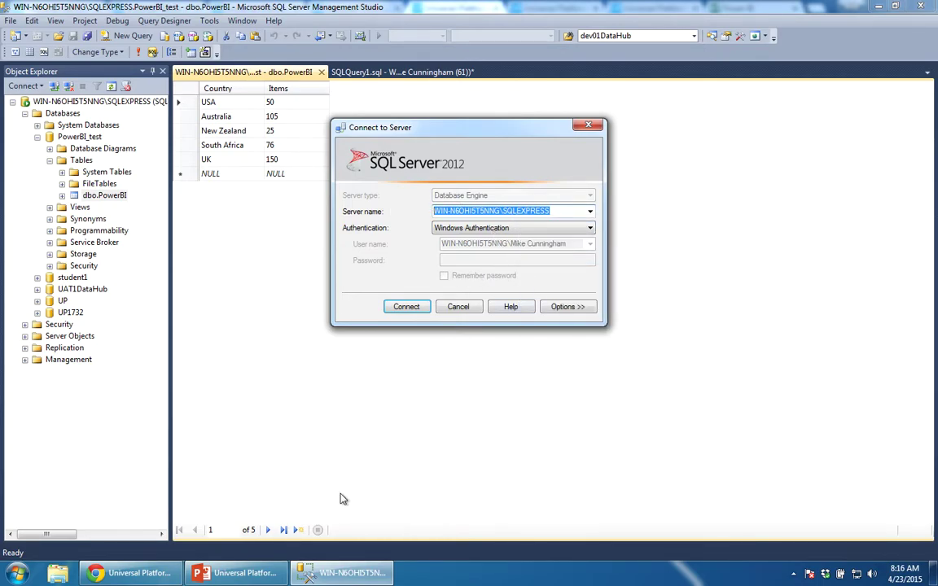
# - Return to Universal Platform in Chrome and check which database extensions are available for a new entry in the Databases list
pyautogui.click(130, 573)
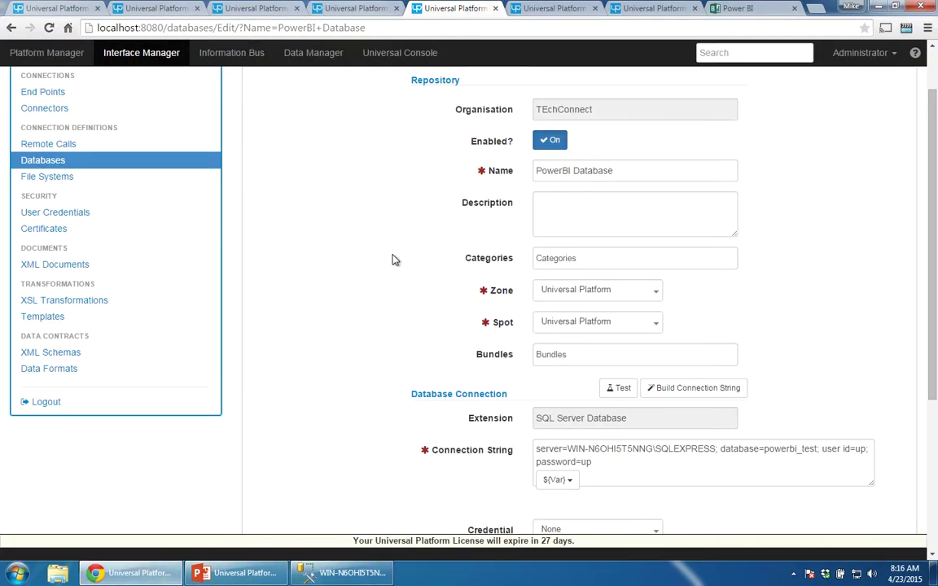
pyautogui.scroll(2, 393, 260)
pyautogui.click(42, 227)
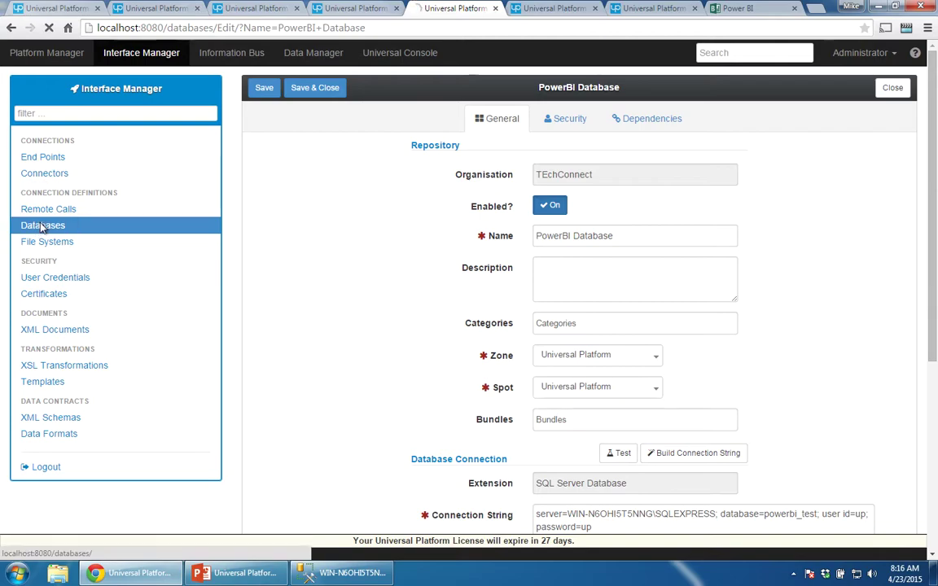
pyautogui.click(271, 87)
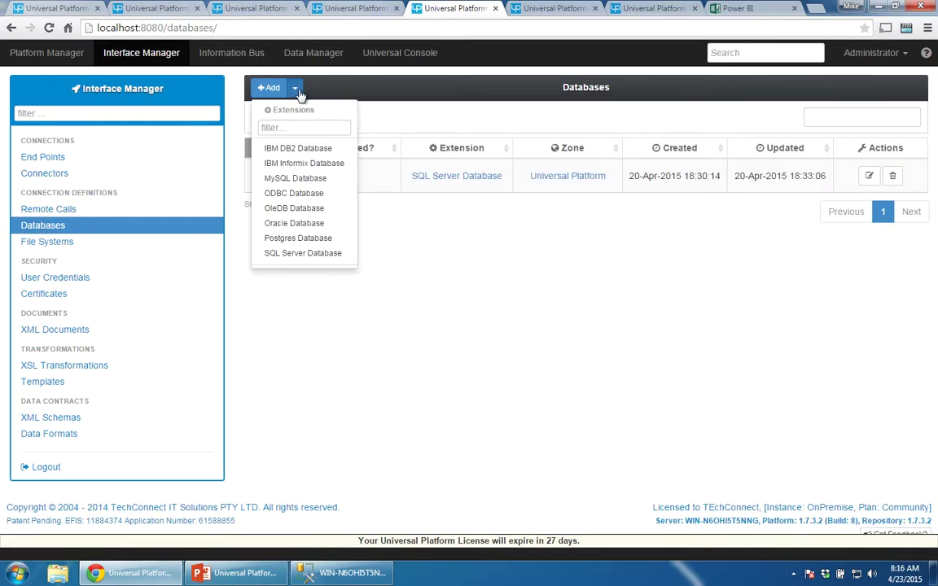
pyautogui.click(433, 274)
# - Open the PowerBI Database definition, enlarge its connection string box for review, and test the database connection
pyautogui.click(269, 175)
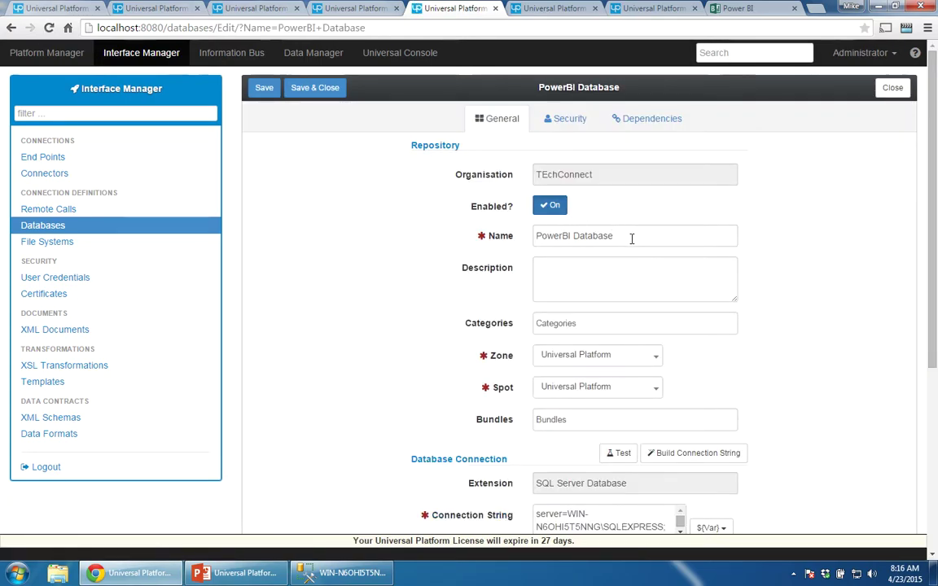
pyautogui.scroll(-2, 774, 376)
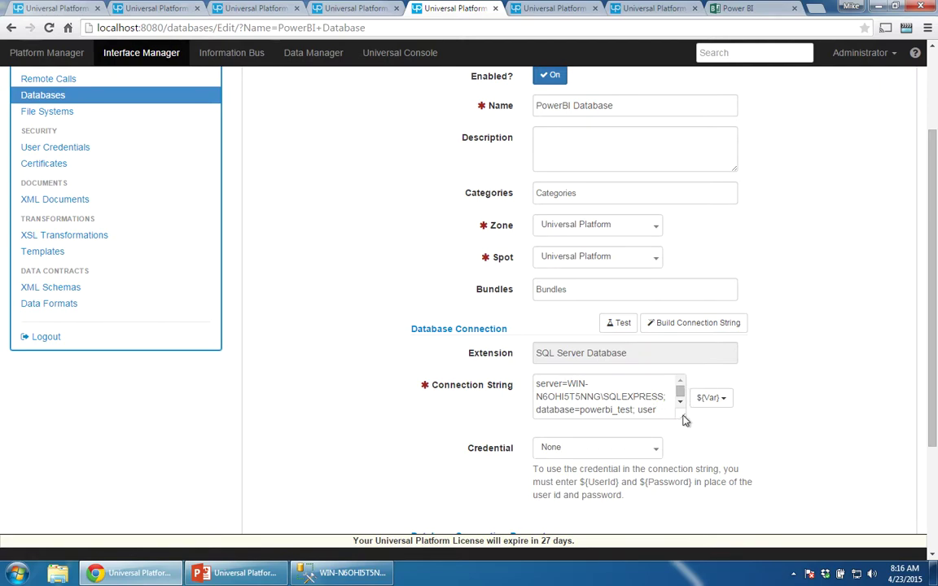
pyautogui.moveTo(685, 419); pyautogui.dragTo(897, 427)
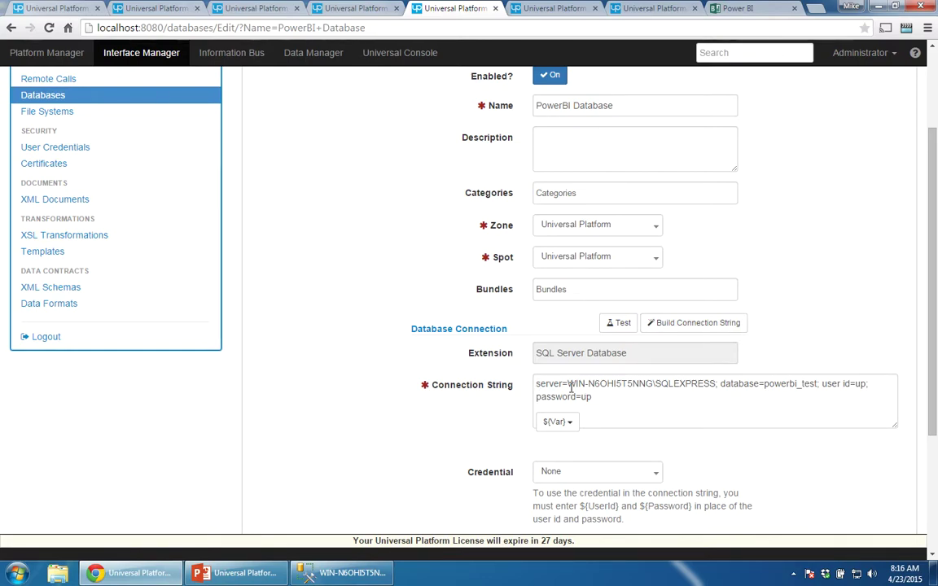
pyautogui.click(620, 393)
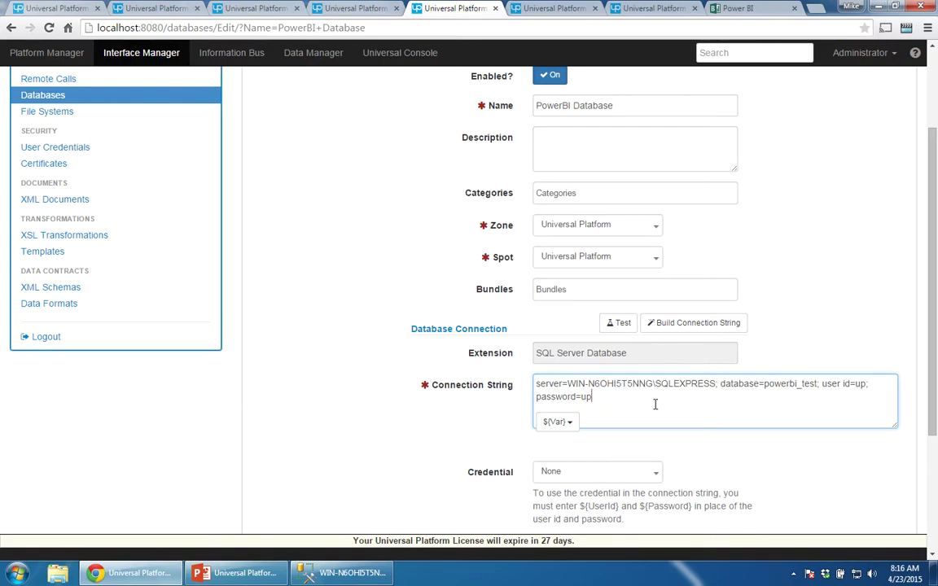
pyautogui.click(617, 325)
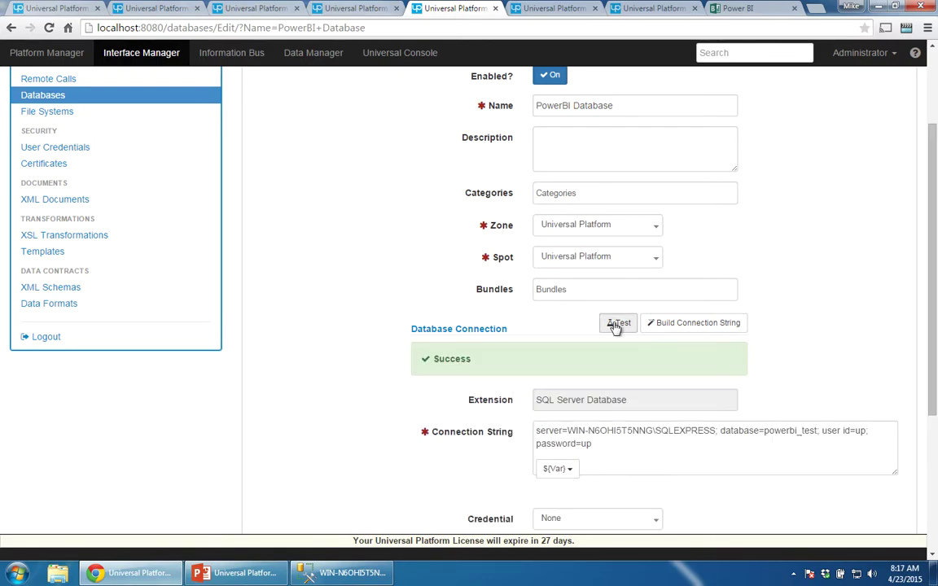
# - View the PowerBI Pipeline Create Datasets editor and examine the PowerBI Connector methods in its palette filtered by "power"
pyautogui.click(554, 9)
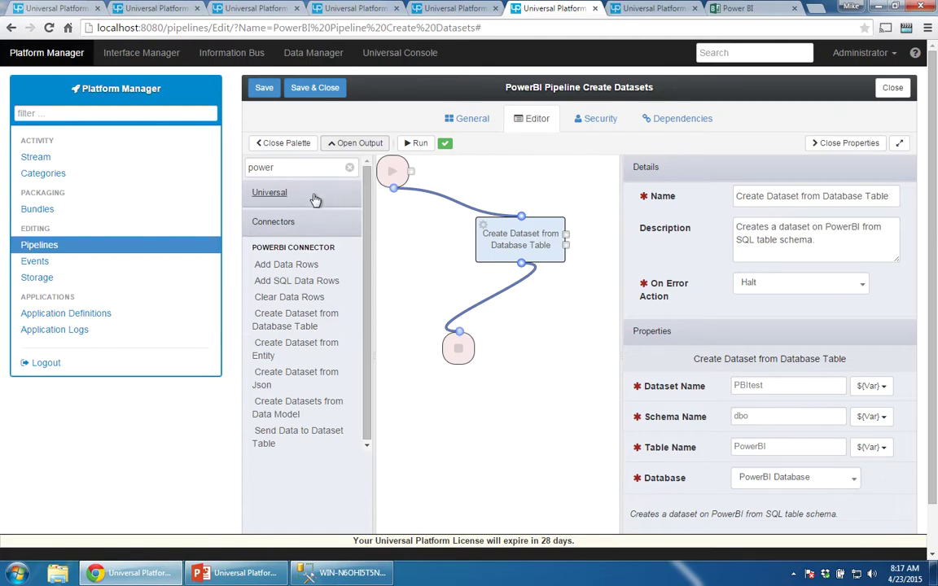
pyautogui.moveTo(299, 168); pyautogui.dragTo(237, 166)
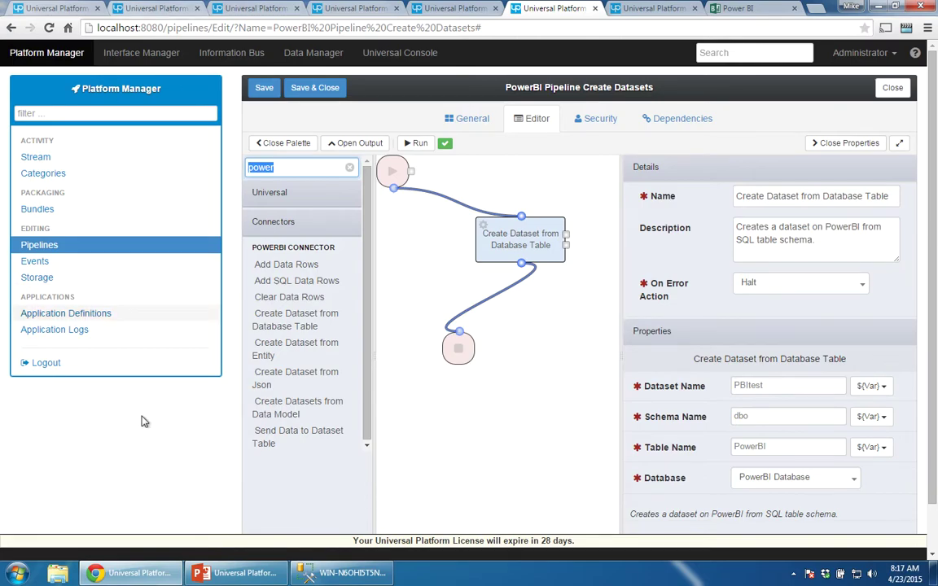
pyautogui.scroll(-1, 142, 419)
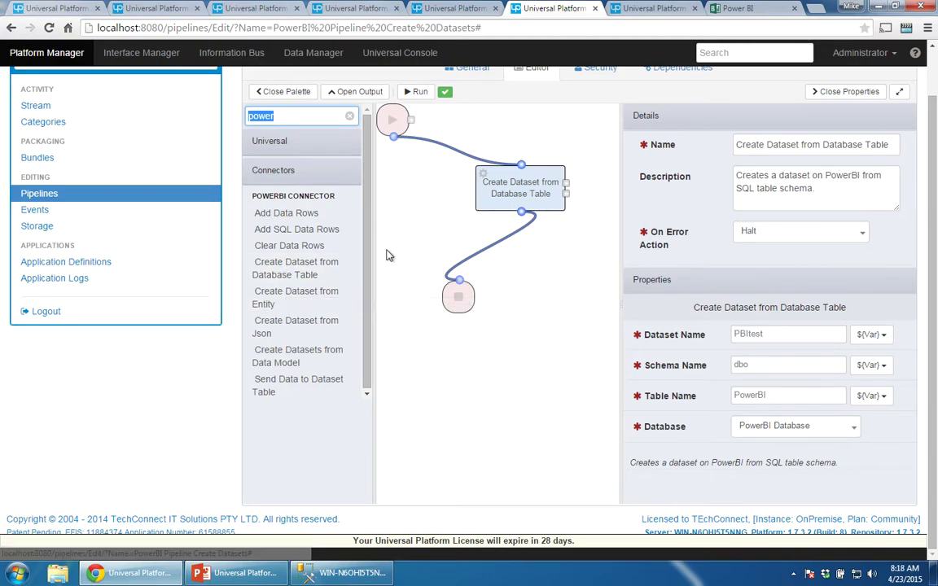
# - Place a second Create Dataset from Database Table method on the pipeline canvas and remove it again
pyautogui.moveTo(456, 218); pyautogui.dragTo(419, 227)
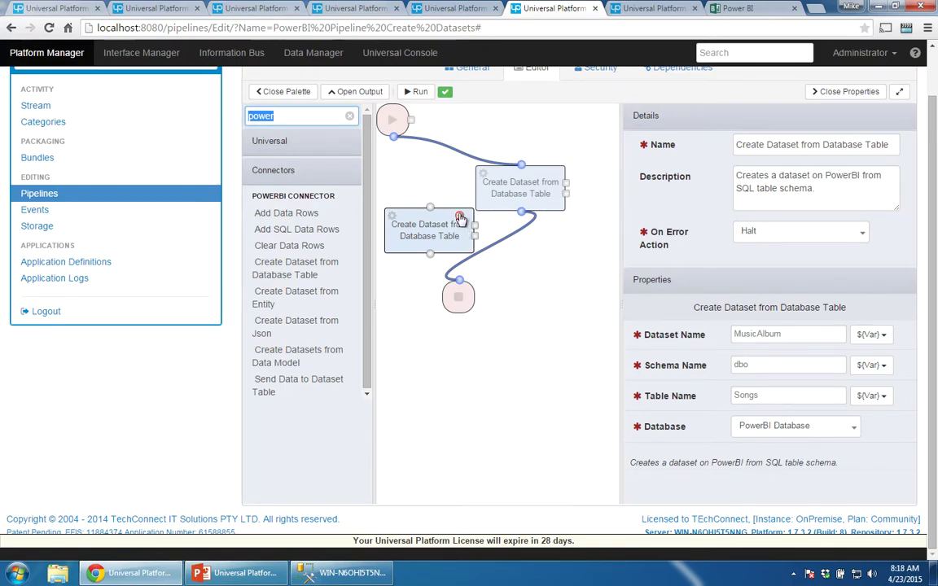
pyautogui.click(461, 218)
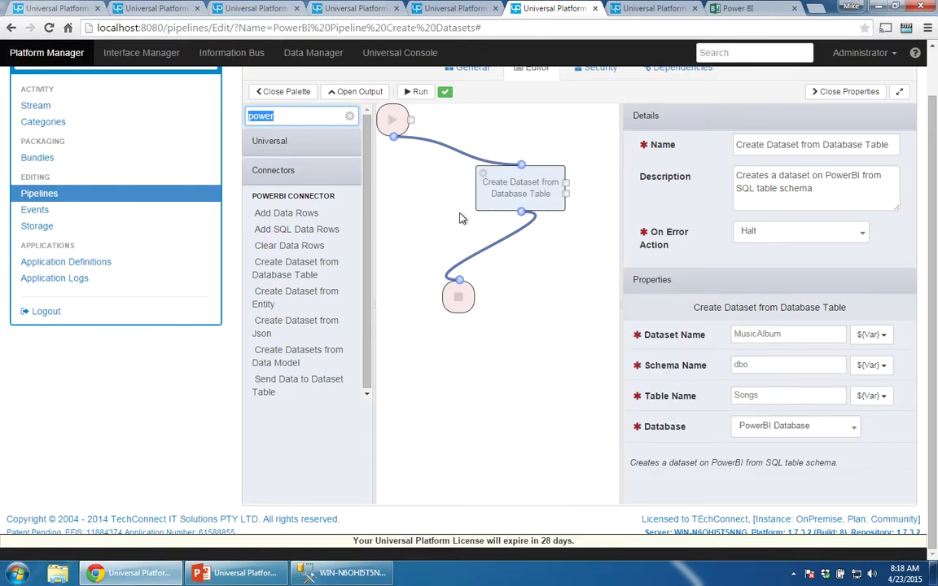
# - Compare the properties of the pipeline's Create Dataset from Database Table method with the CREATE TABLE query in SQL Server Management Studio, cancelling the server connection dialog
pyautogui.click(517, 193)
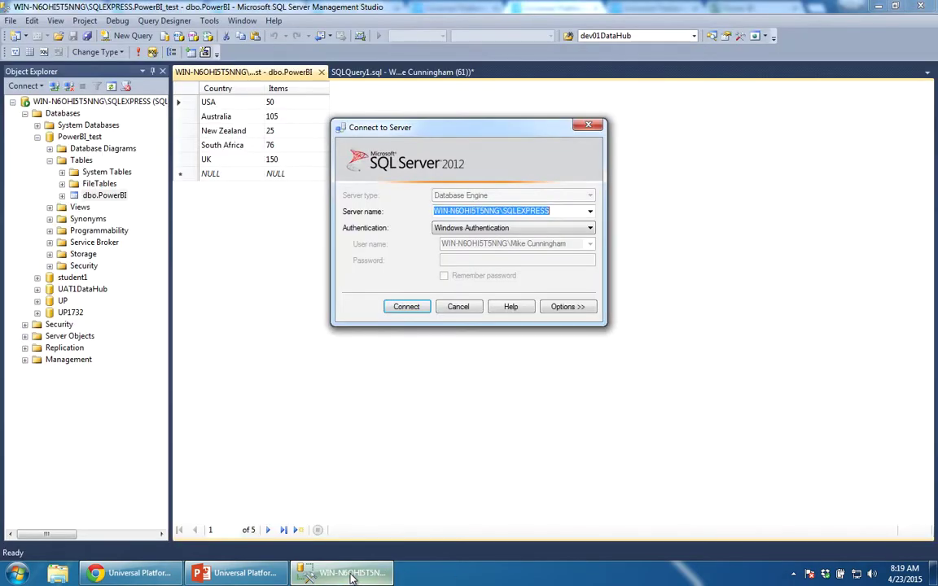
pyautogui.hotkey('alt', 'Tab')
pyautogui.click(458, 307)
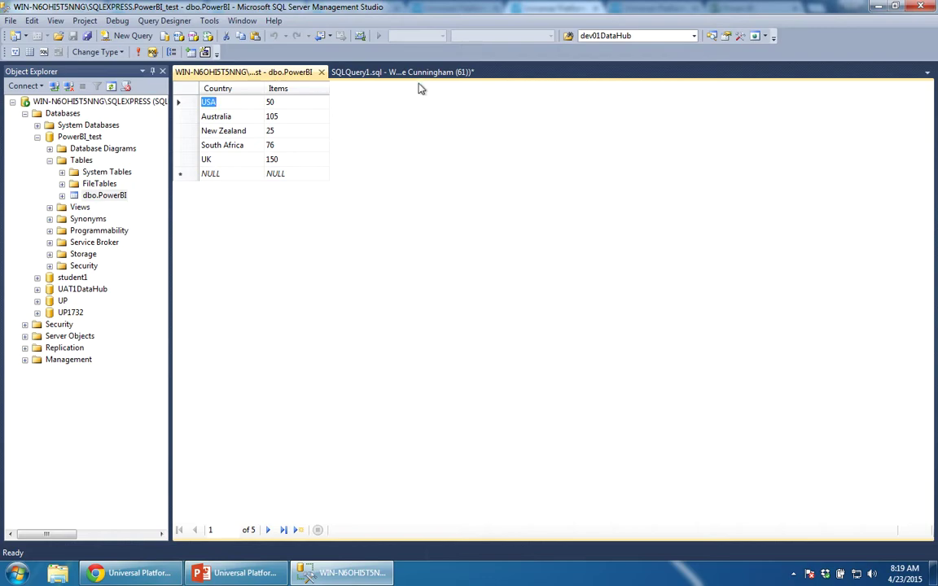
pyautogui.click(419, 72)
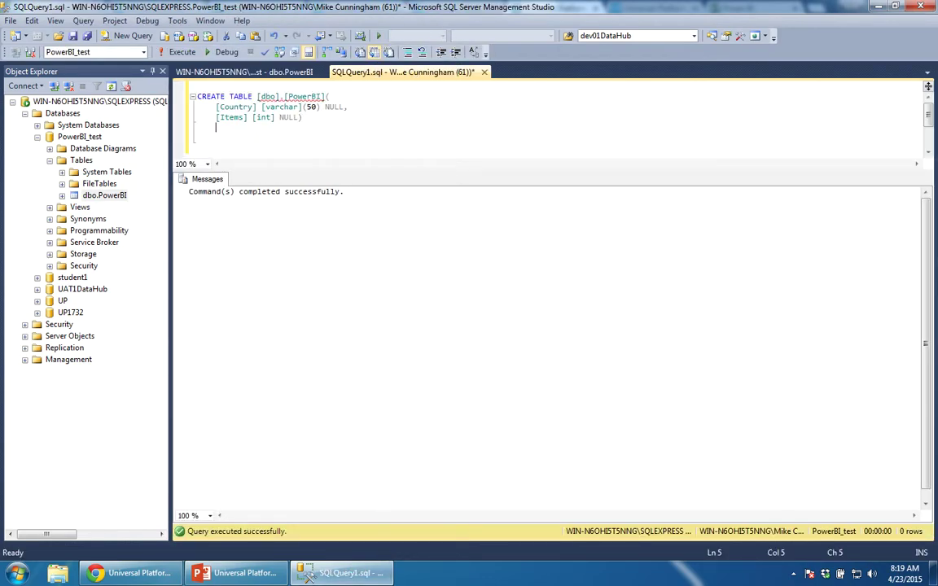
# - Return to the pipeline in Chrome and check the Database choice of the Create Dataset from Database Table method
pyautogui.click(108, 520)
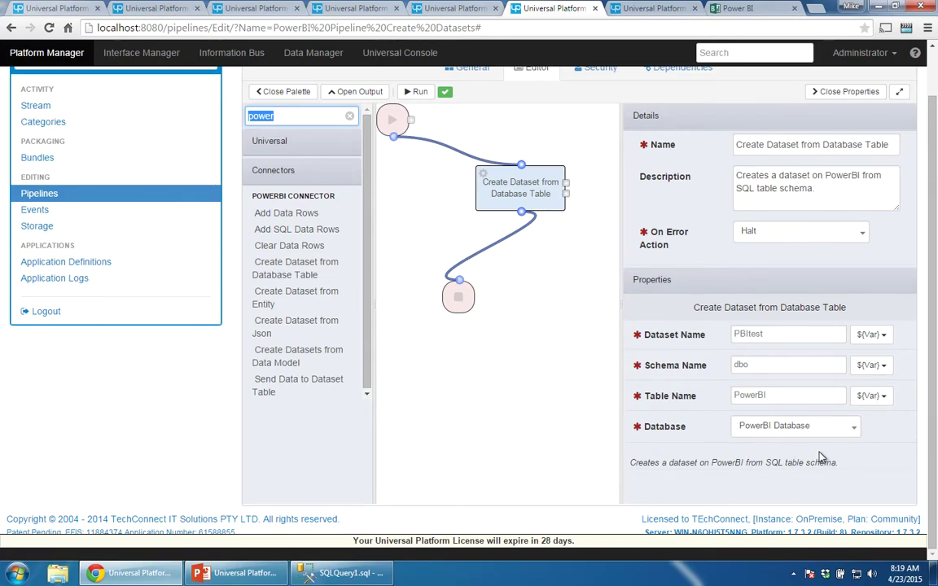
pyautogui.click(860, 433)
pyautogui.click(857, 430)
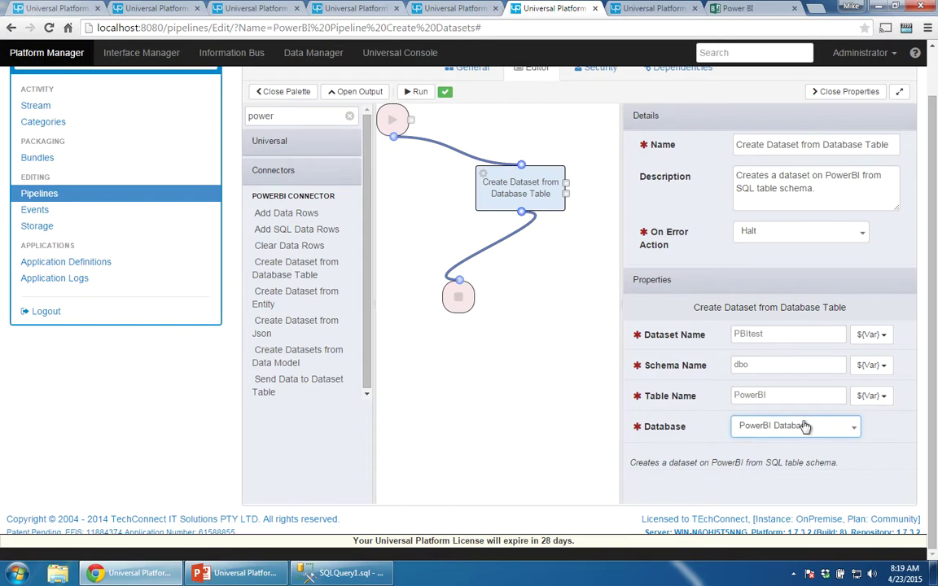
pyautogui.click(839, 434)
pyautogui.scroll(1, 570, 358)
pyautogui.scroll(-1, 570, 358)
# - Switch to the Power BI site and create a dashboard named "dfg"
pyautogui.click(715, 9)
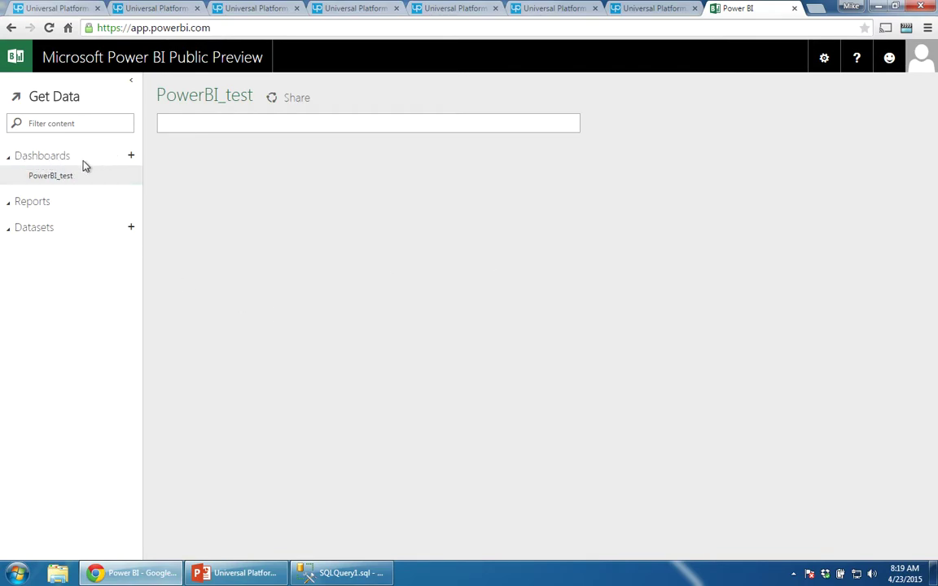
pyautogui.click(131, 155)
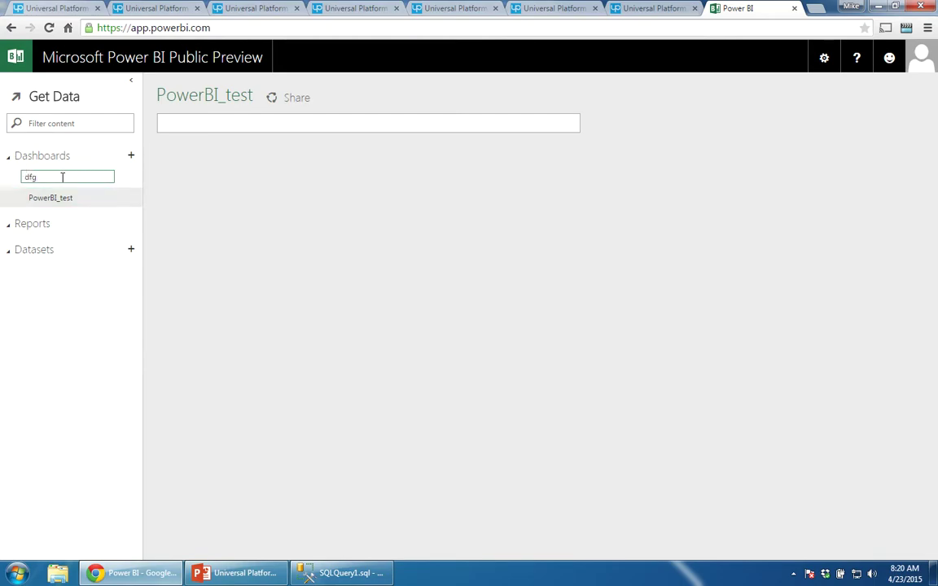
pyautogui.click(5, 167)
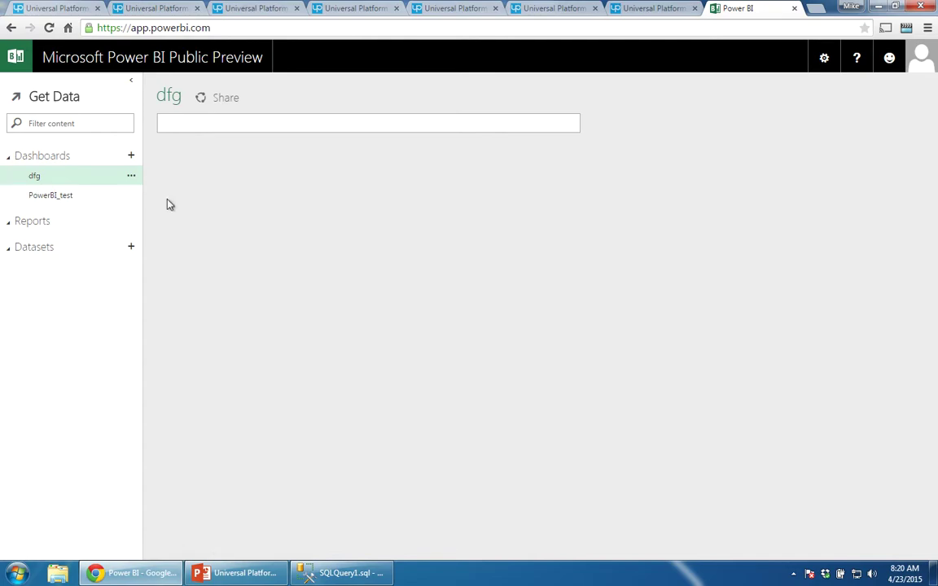
# - Delete the "dfg" dashboard and collapse the Reports and Datasets lists
pyautogui.click(131, 176)
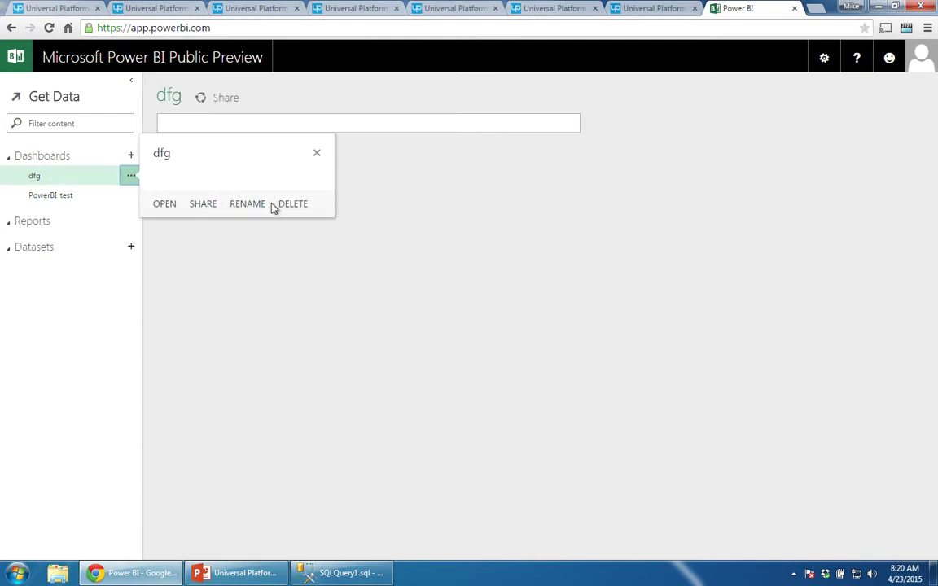
pyautogui.click(299, 205)
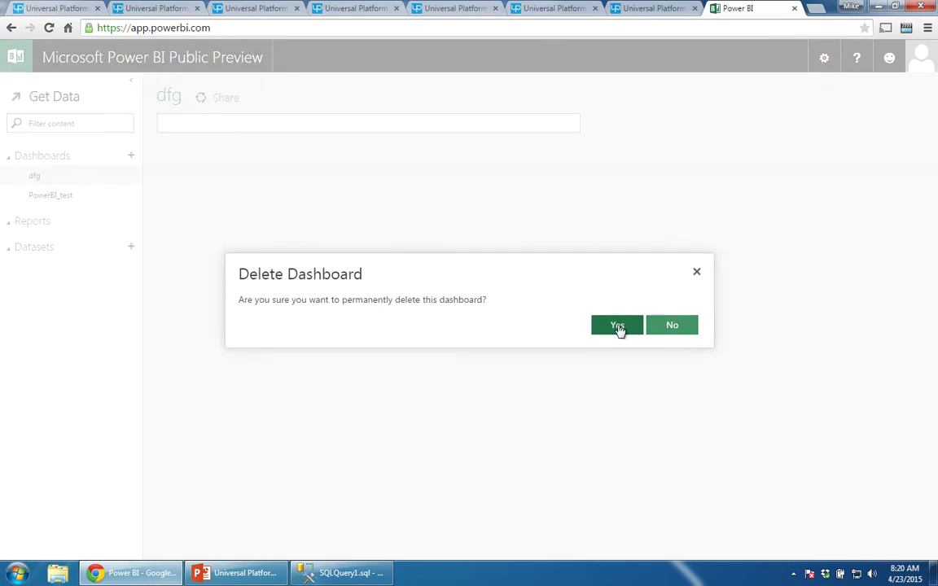
pyautogui.click(619, 328)
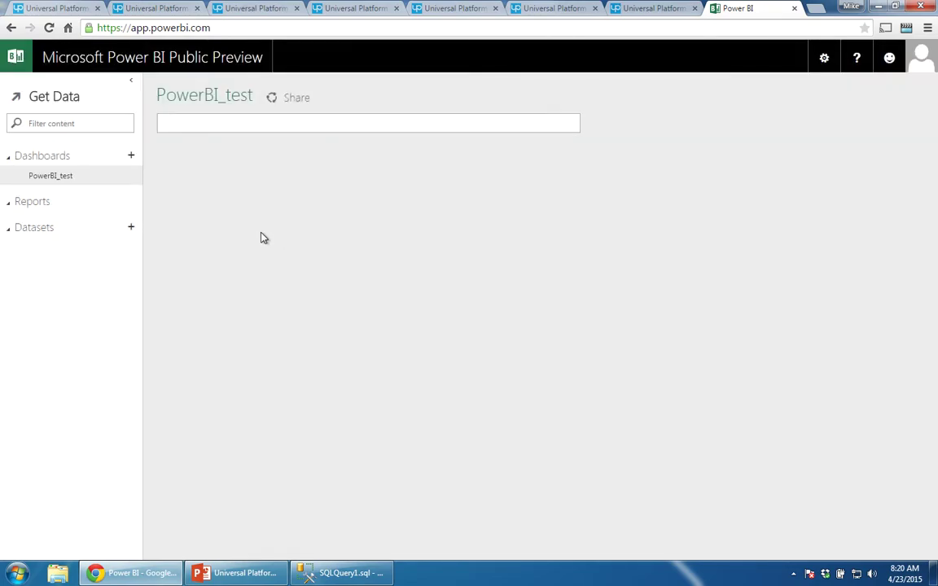
pyautogui.click(32, 205)
pyautogui.click(34, 232)
# - Return to the PowerBI Pipeline Create Datasets pipeline in Universal Platform and run it
pyautogui.click(537, 10)
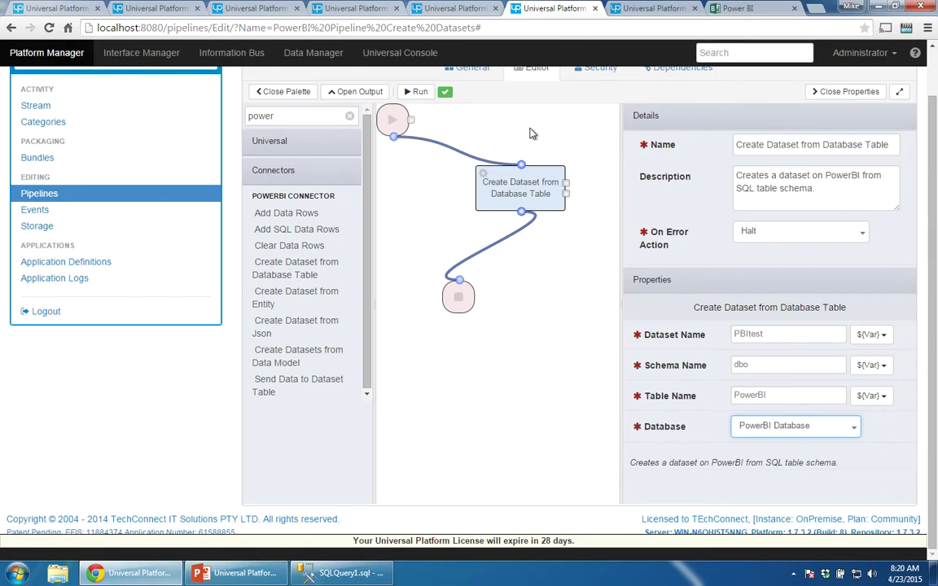
pyautogui.click(419, 93)
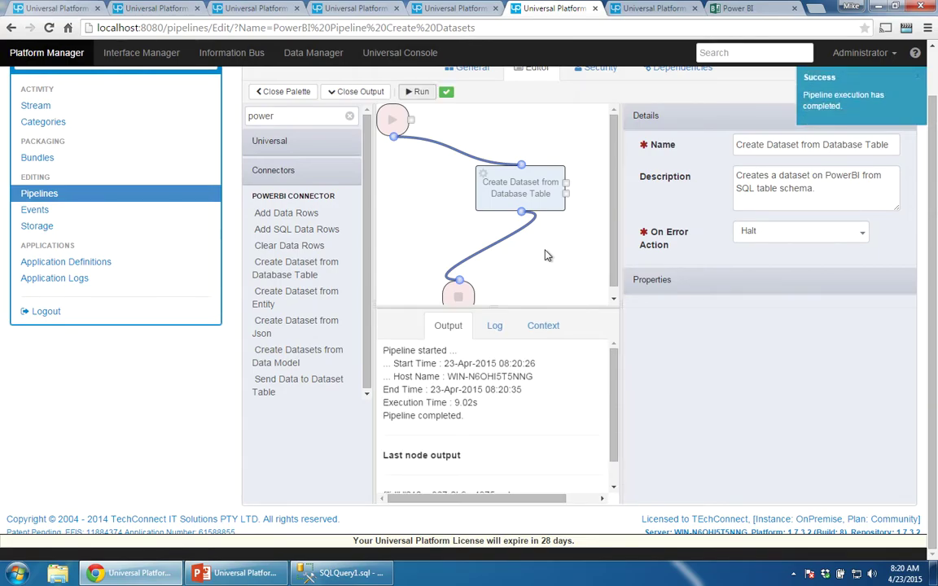
pyautogui.click(747, 9)
pyautogui.click(570, 9)
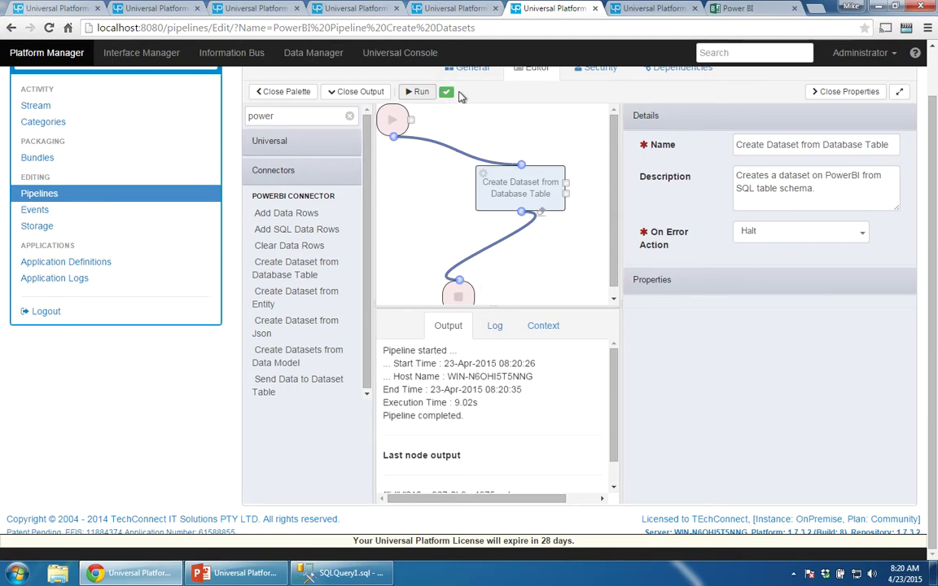
# - Switch to Power BI, open the PBItest dataset to view its fields, and leave the blank report without saving
pyautogui.click(743, 9)
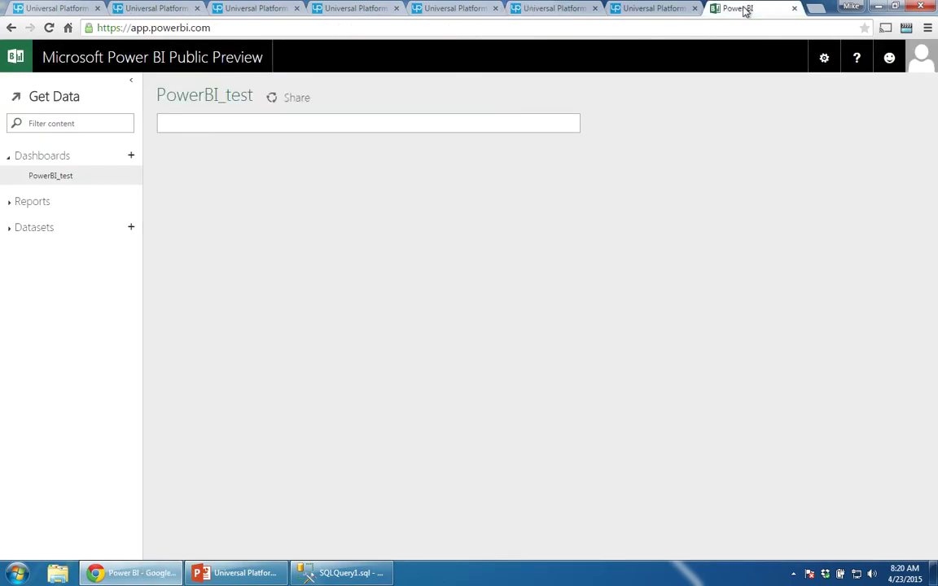
pyautogui.click(37, 231)
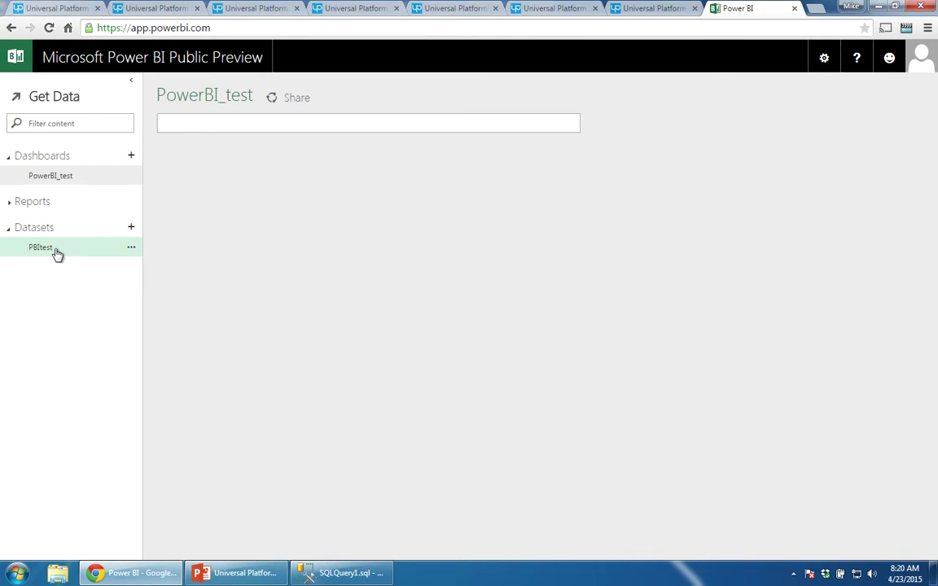
pyautogui.click(56, 252)
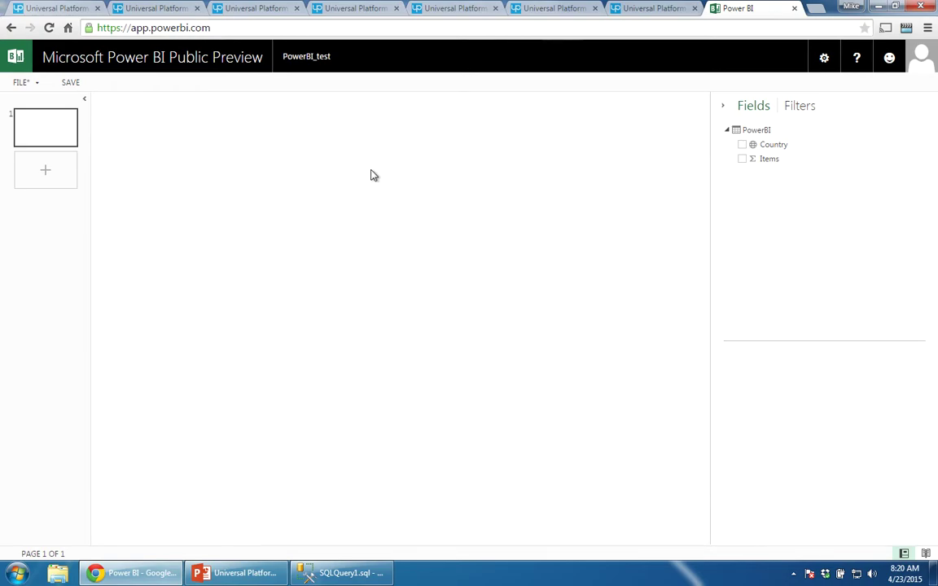
pyautogui.click(15, 51)
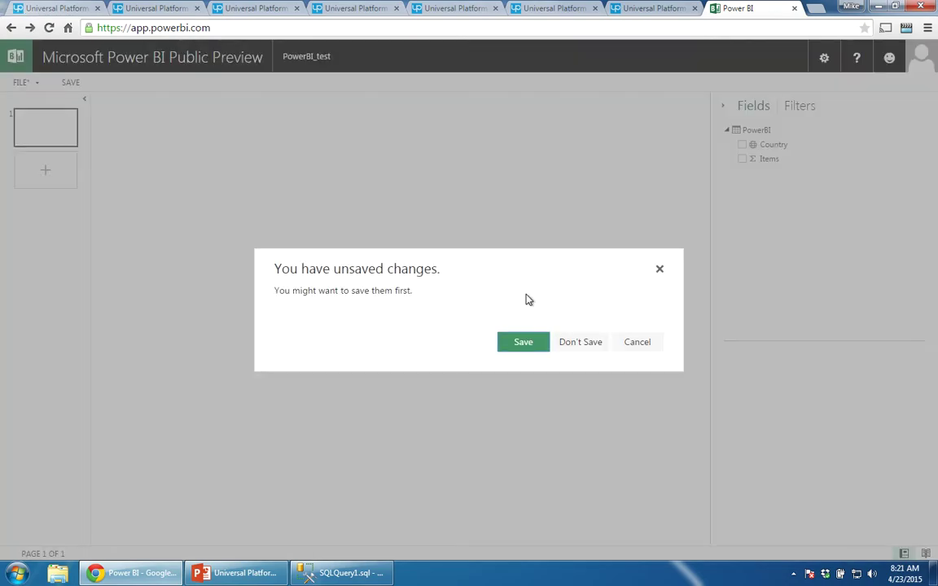
pyautogui.click(579, 343)
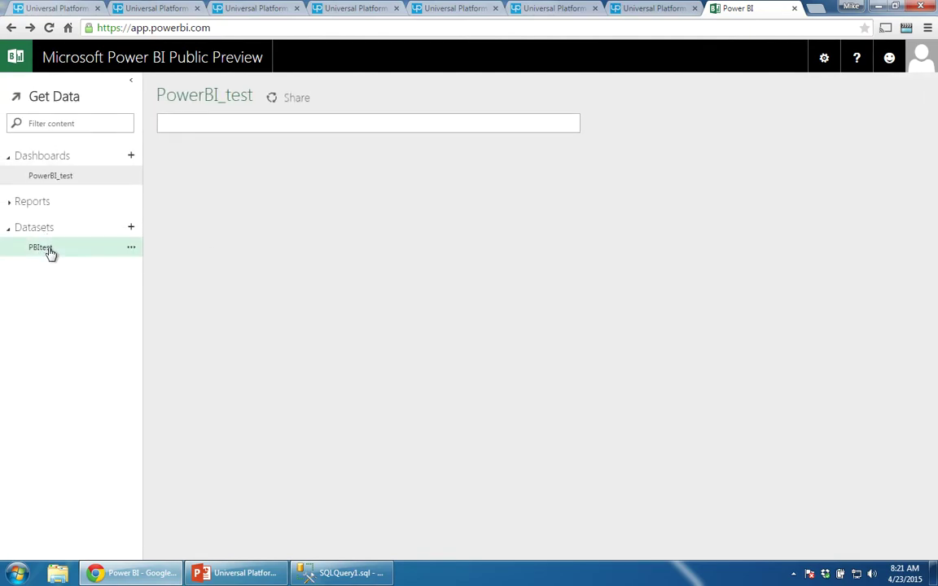
# - Reopen the PBItest dataset, map Items by Country, and reposition the map visual on the report page
pyautogui.click(49, 254)
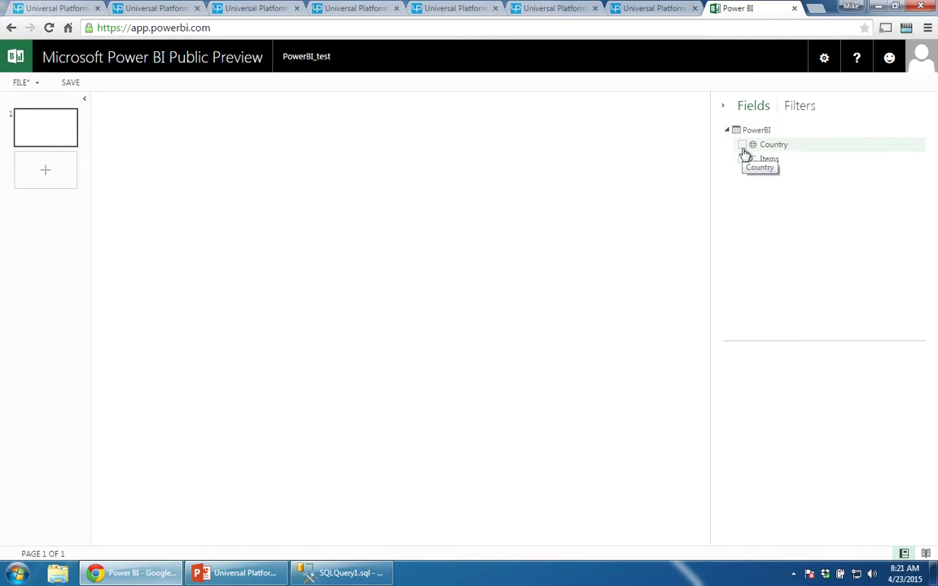
pyautogui.click(742, 145)
pyautogui.click(742, 160)
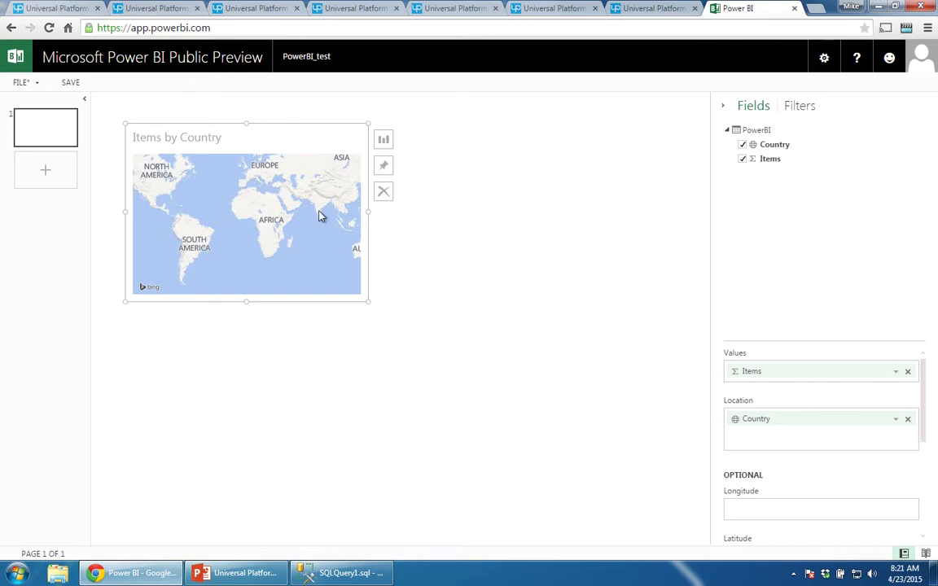
pyautogui.moveTo(366, 215); pyautogui.dragTo(468, 230)
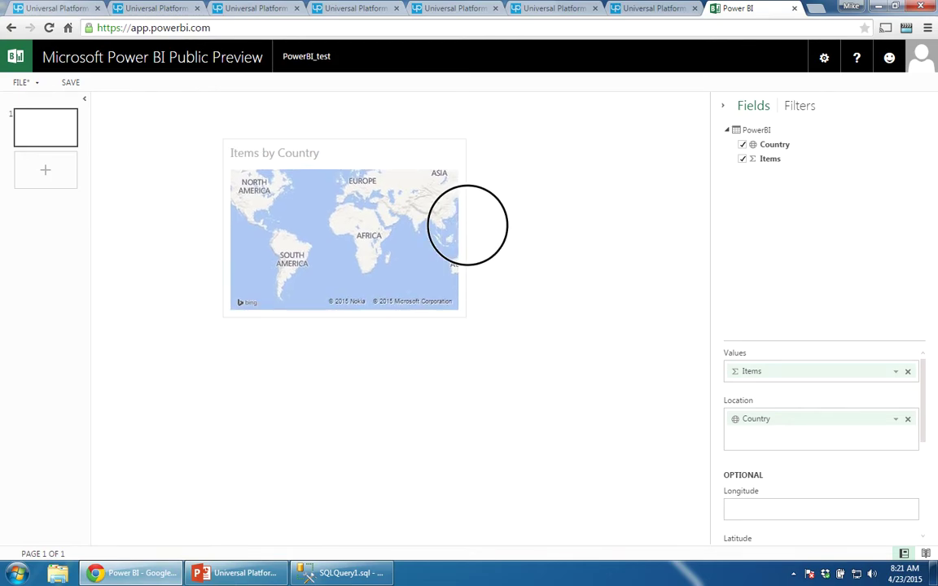
pyautogui.moveTo(356, 220); pyautogui.dragTo(305, 206)
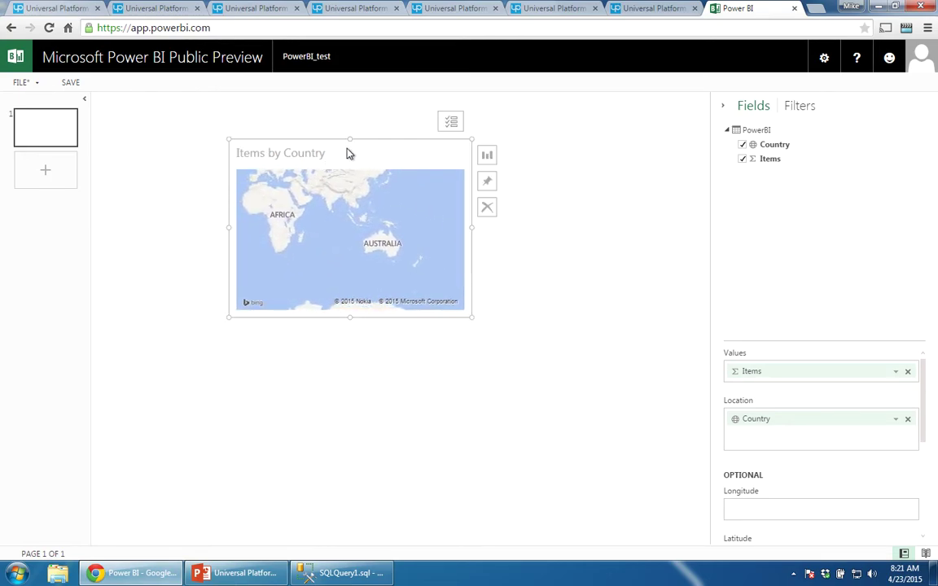
# - Change the Items by Country visual to a bar chart and enlarge it toward the page's upper-left corner
pyautogui.click(487, 153)
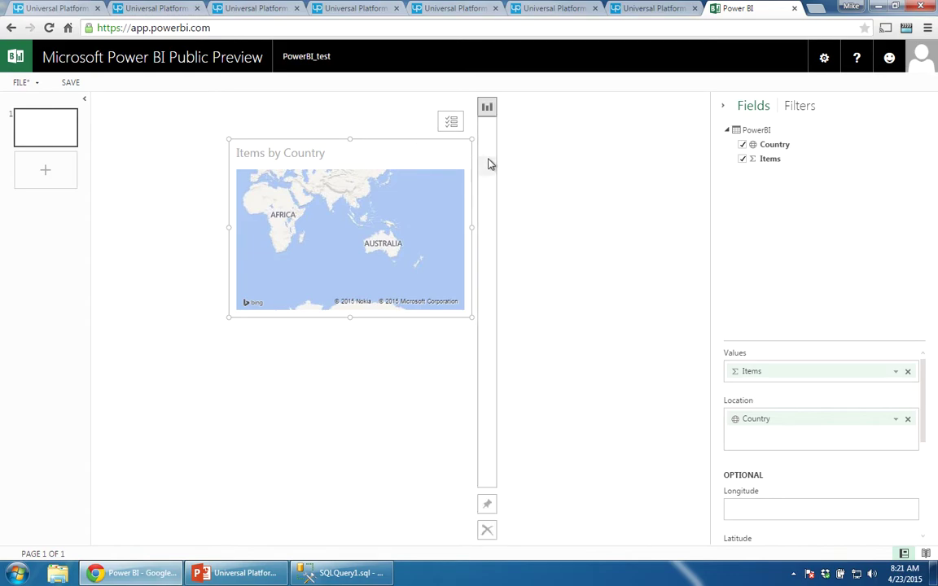
pyautogui.click(483, 130)
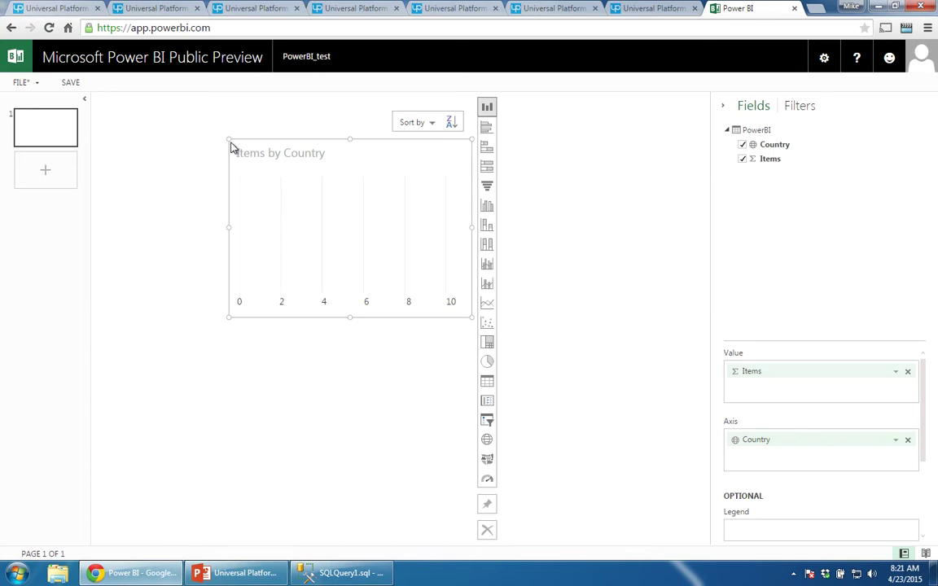
pyautogui.moveTo(228, 137); pyautogui.dragTo(114, 123)
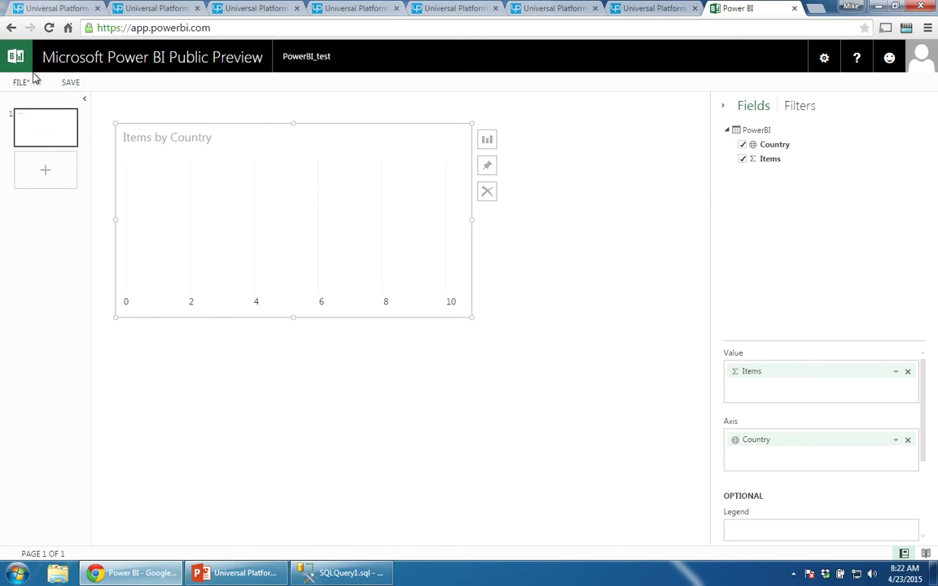
# - Save the report as "PowerBI_report"
pyautogui.click(72, 83)
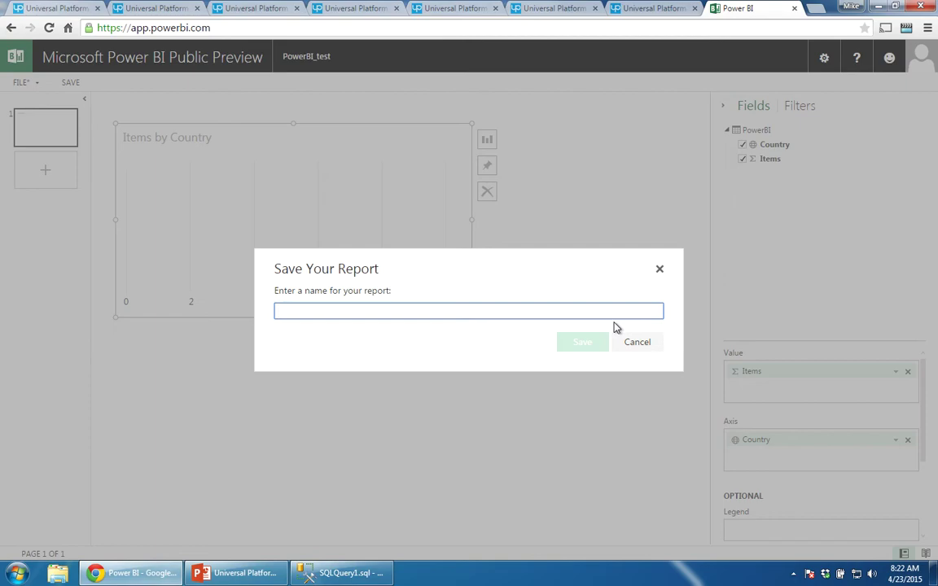
pyautogui.write('Power')
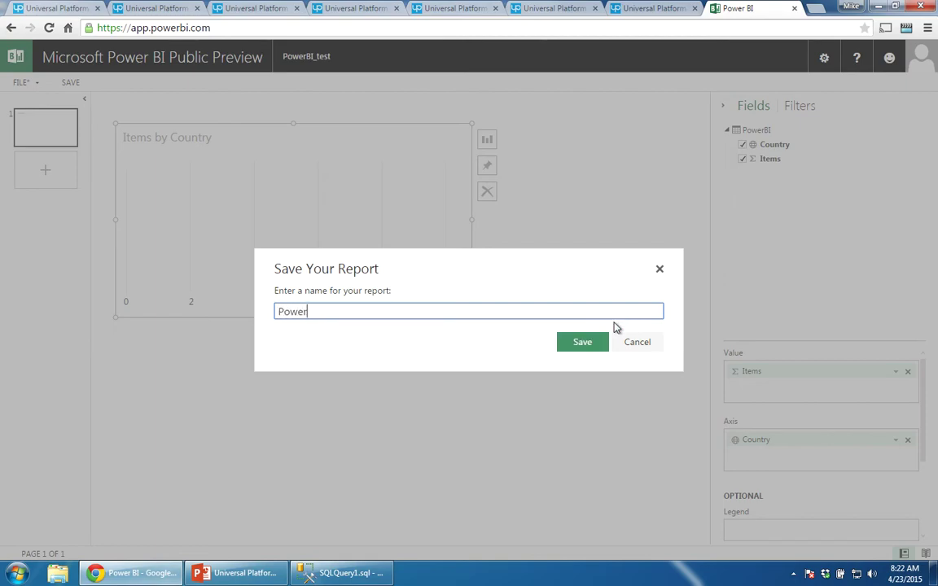
pyautogui.write('NI')
pyautogui.press('BackSpace')
pyautogui.press('BackSpace')
pyautogui.write('BI')
pyautogui.click(586, 346)
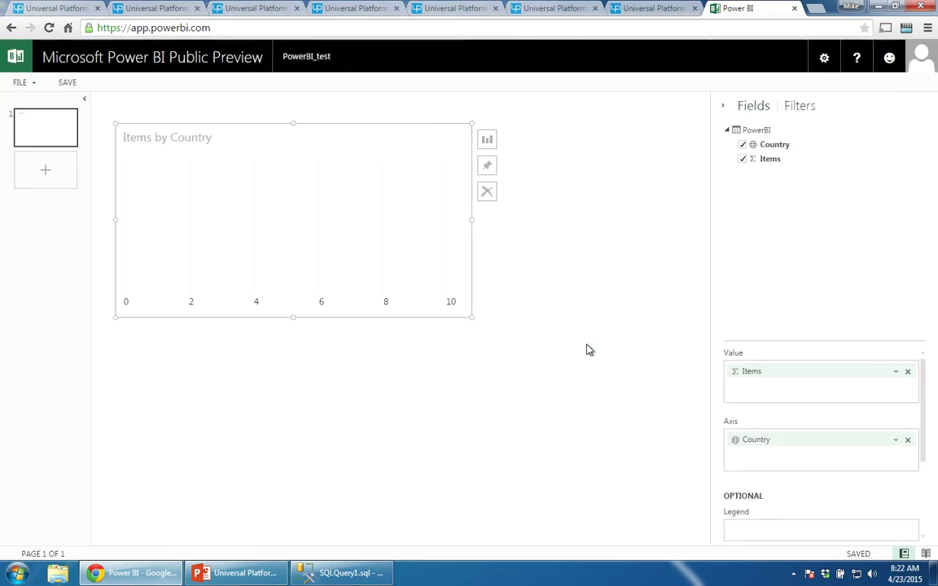
# - Open PowerBI_report from the Reports list to view it, and return to the PowerBI_test dashboard
pyautogui.click(22, 64)
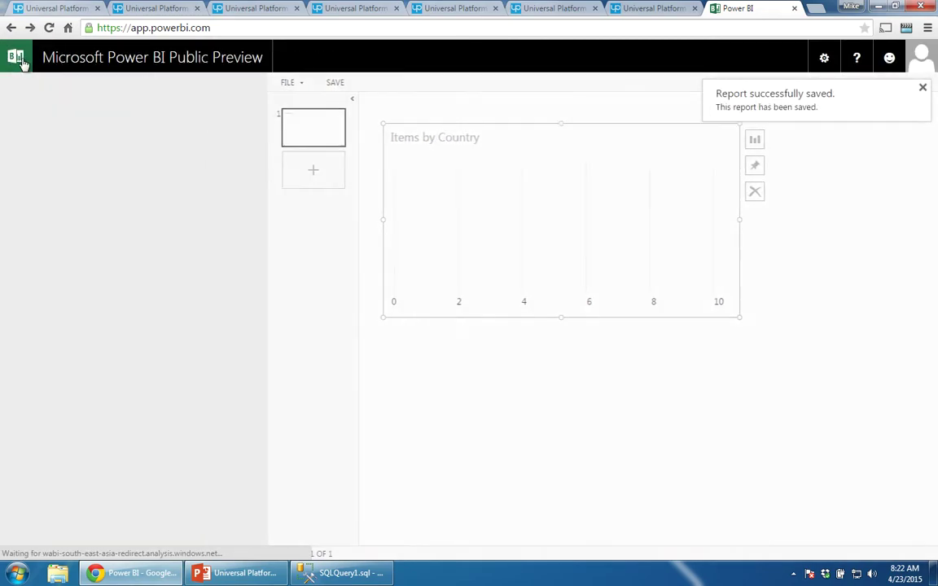
pyautogui.click(24, 204)
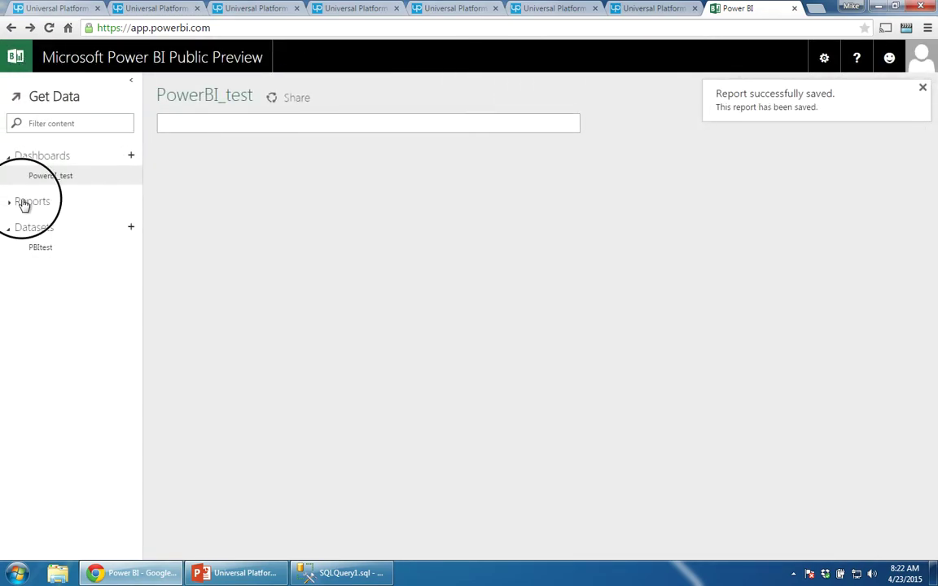
pyautogui.click(60, 222)
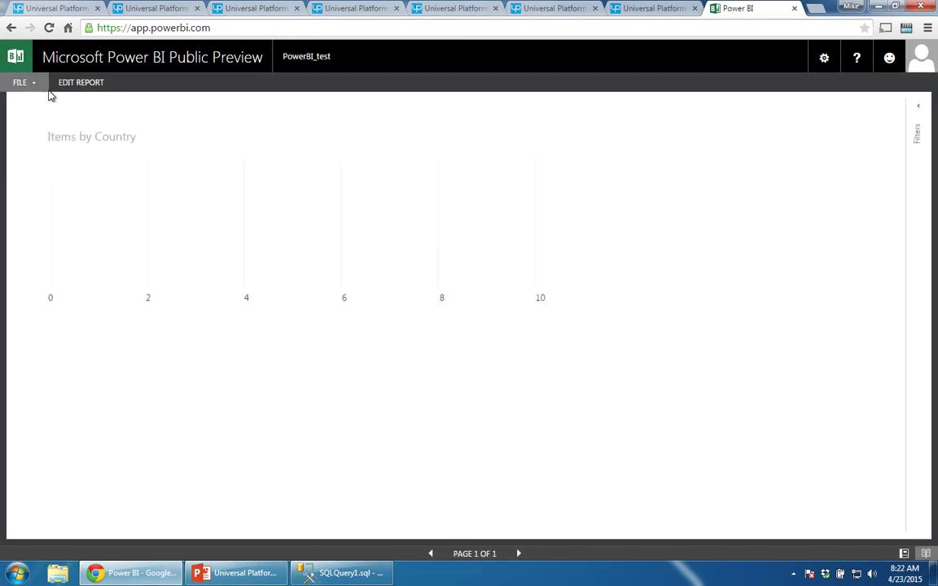
pyautogui.click(16, 60)
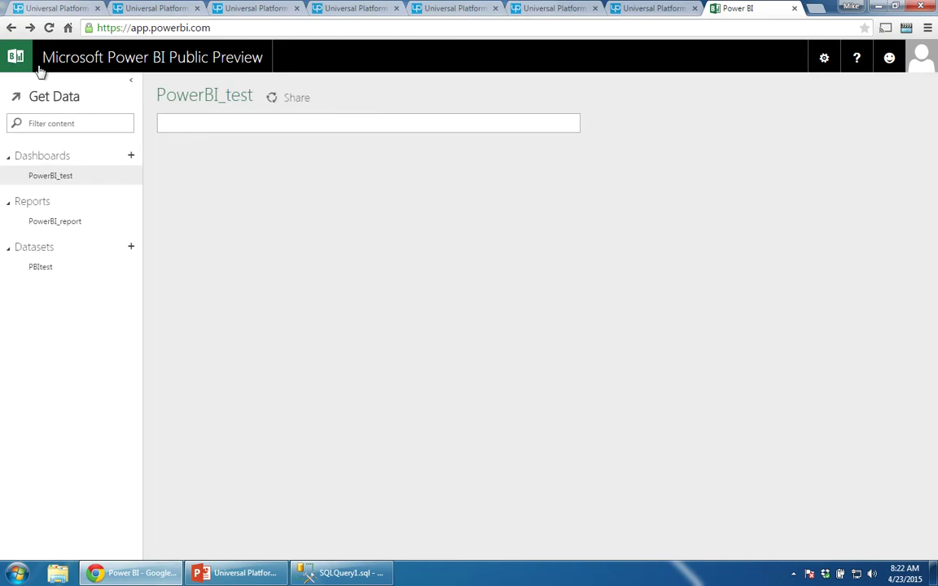
# - Switch to Universal Platform, create and save a pipeline named "sadss", and open its editor
pyautogui.click(649, 10)
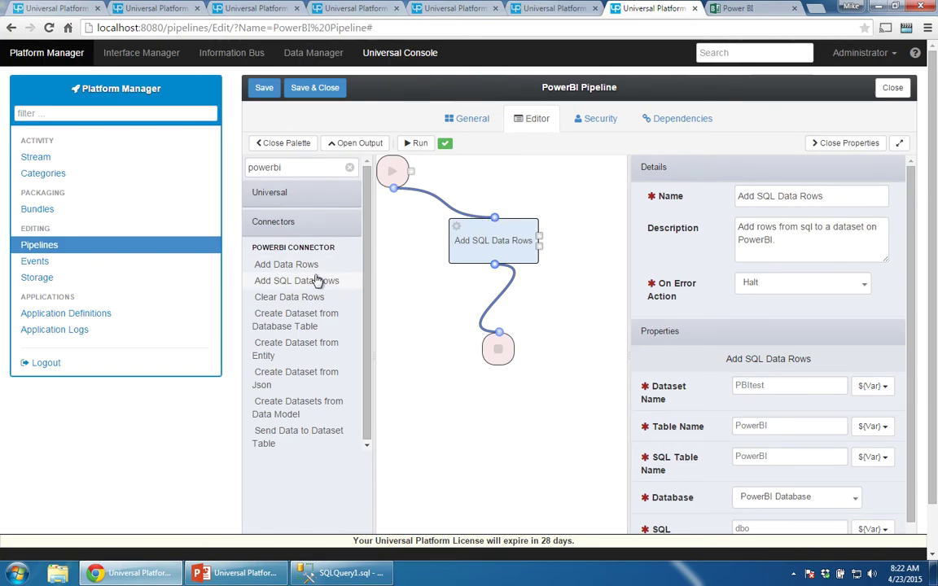
pyautogui.click(50, 249)
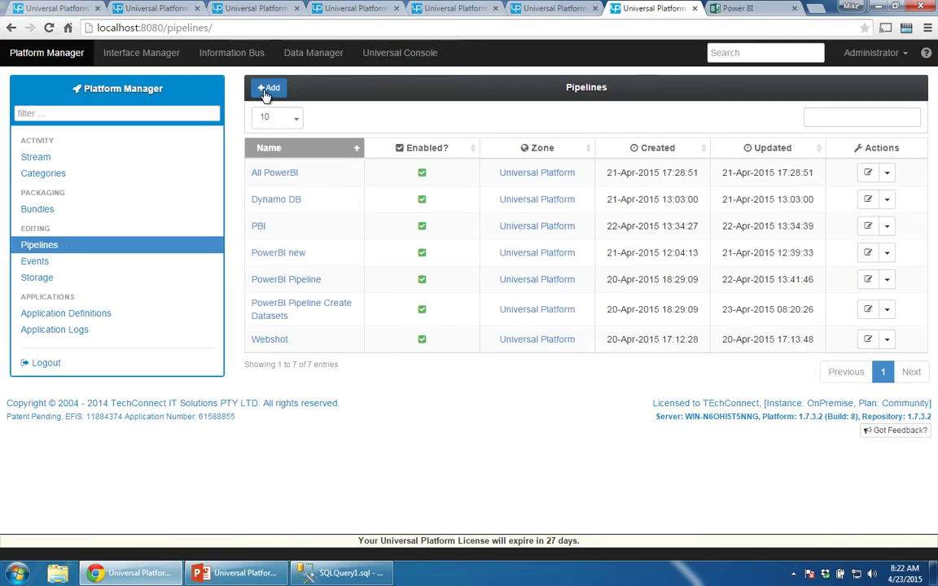
pyautogui.click(269, 89)
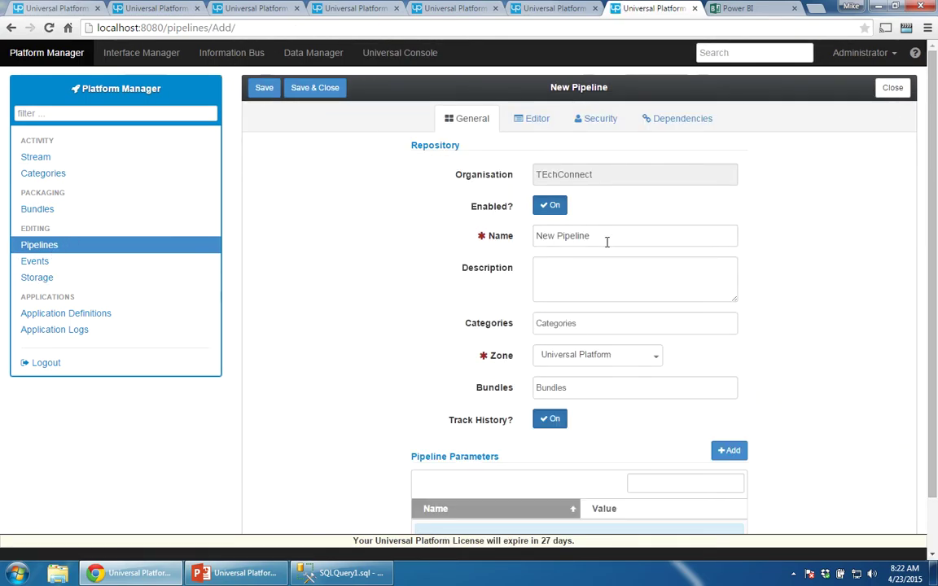
pyautogui.write('sadss')
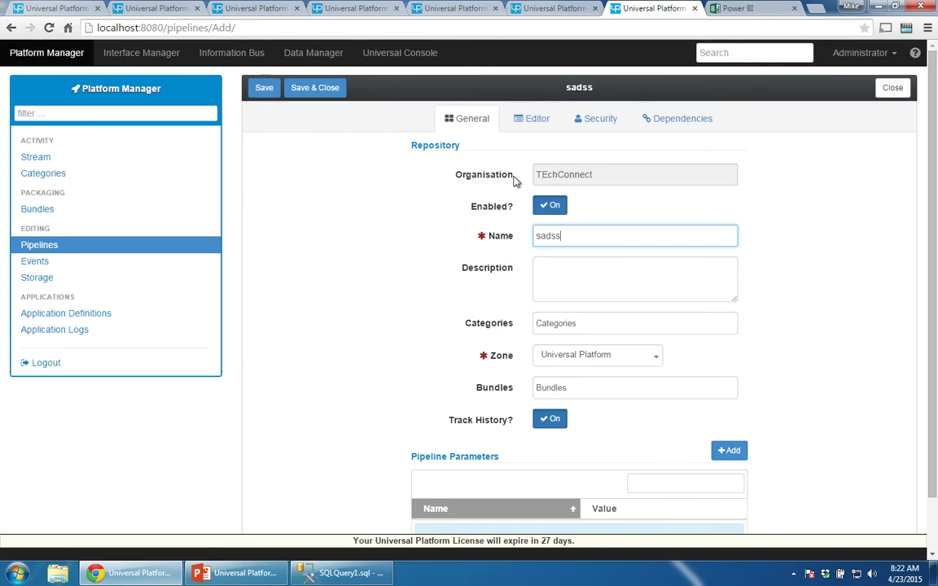
pyautogui.click(262, 88)
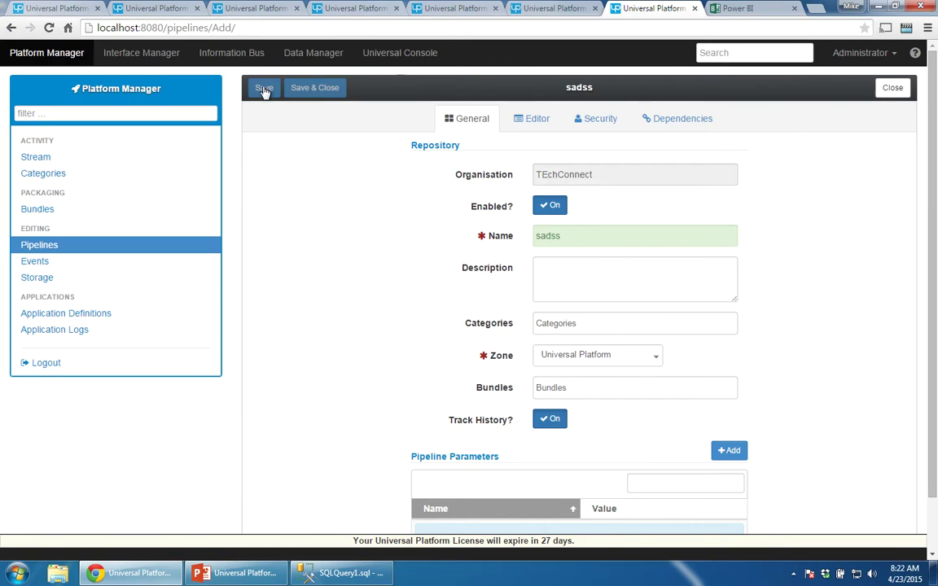
pyautogui.click(526, 119)
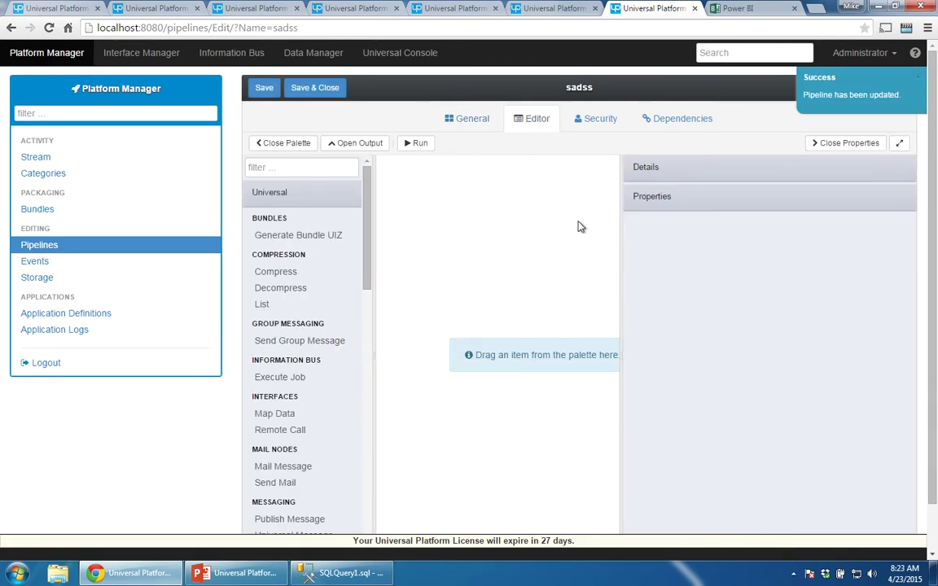
# - Open PowerBI Pipeline from the pipelines list and show its editor
pyautogui.click(56, 248)
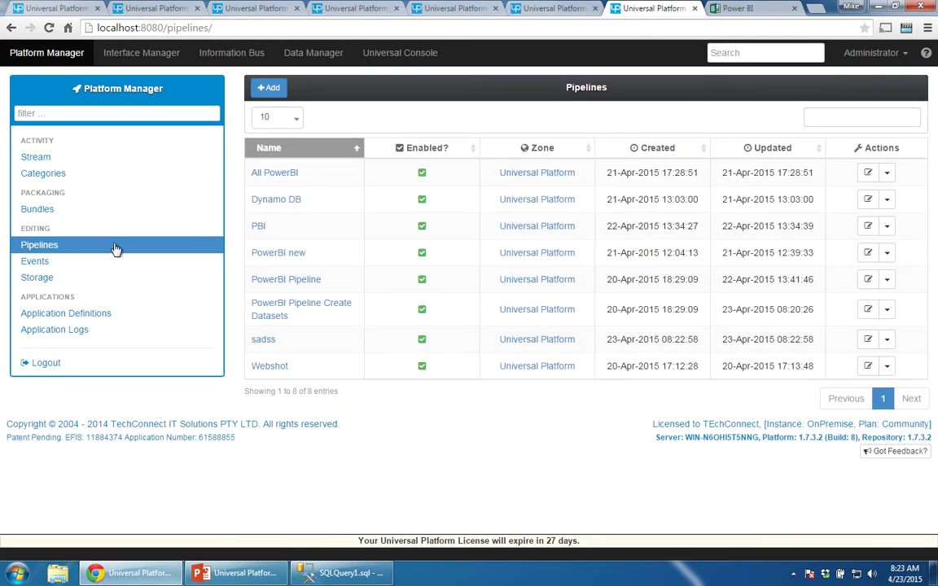
pyautogui.click(293, 281)
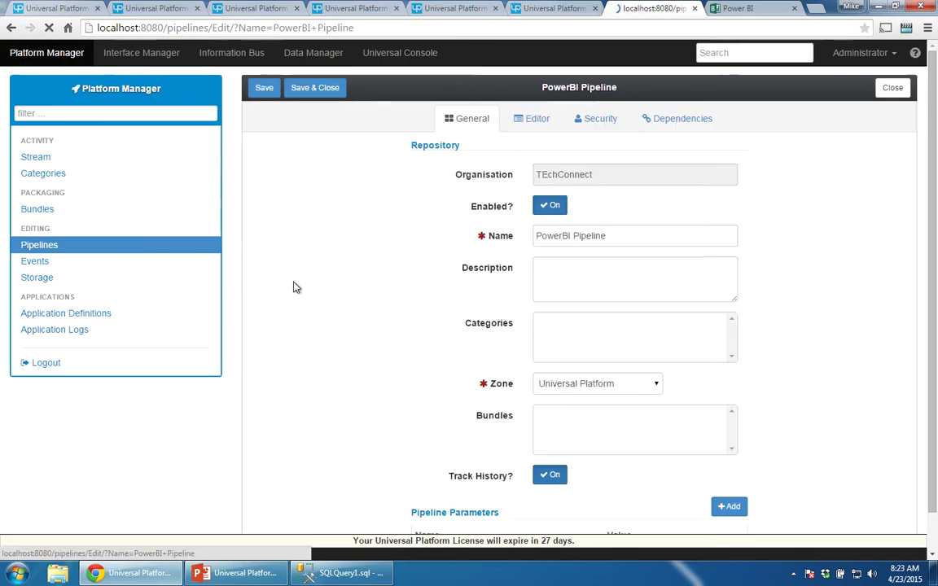
pyautogui.click(544, 122)
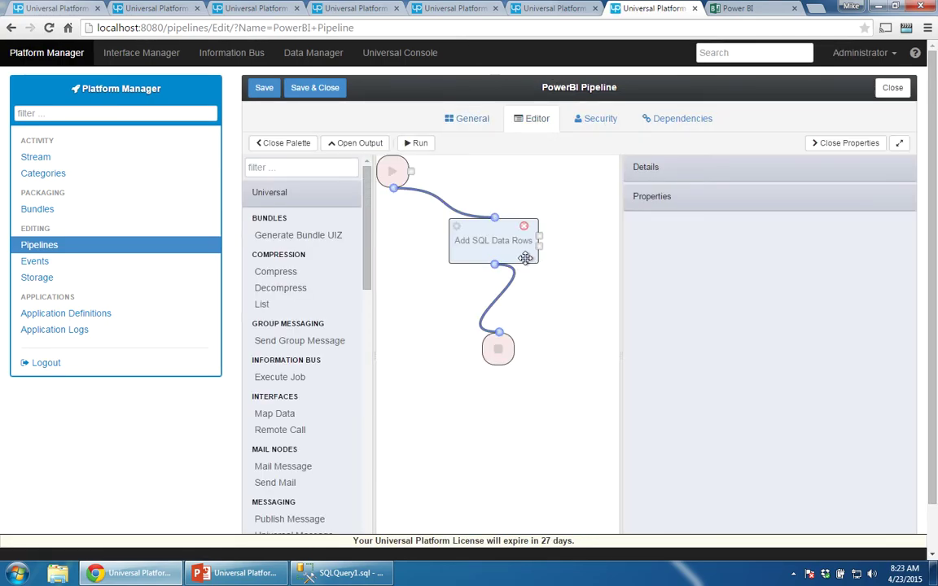
# - Filter the node palette for "power" and expand the Connectors group to list the PowerBI Connector nodes
pyautogui.click(277, 168)
pyautogui.write('poew')
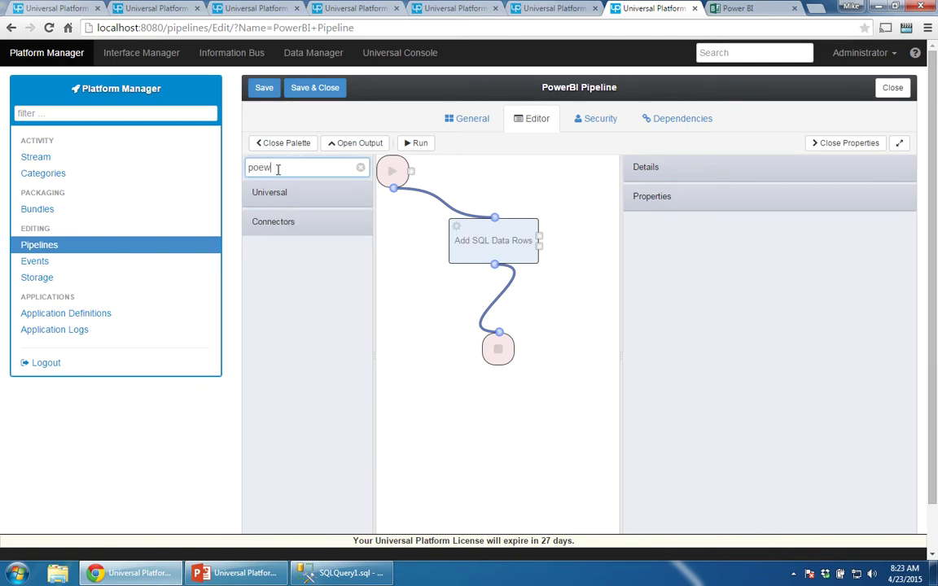
pyautogui.press('BackSpace')
pyautogui.write('erwer')
pyautogui.click(279, 227)
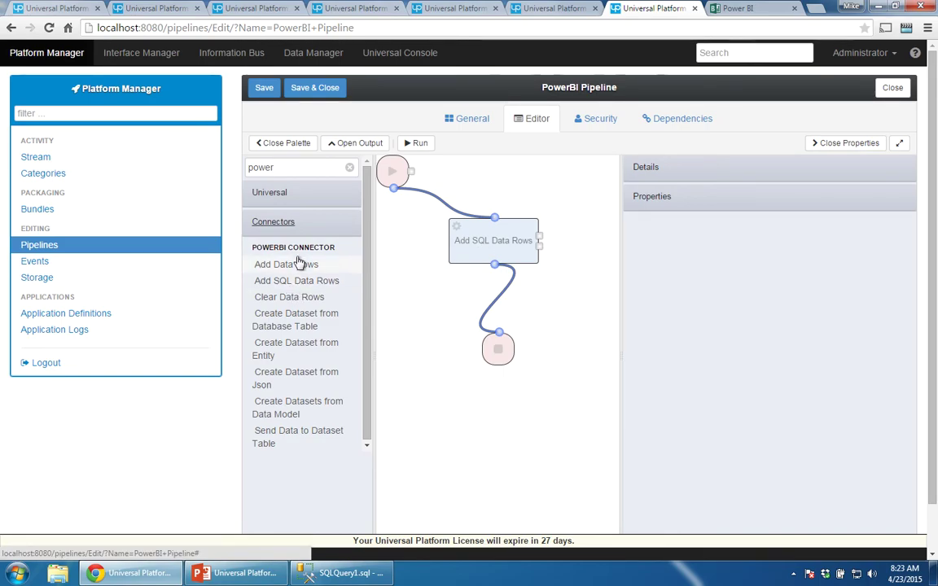
# - Place a second Add SQL Data Rows node on the canvas and delete it
pyautogui.moveTo(295, 285); pyautogui.dragTo(415, 294)
pyautogui.click(458, 305)
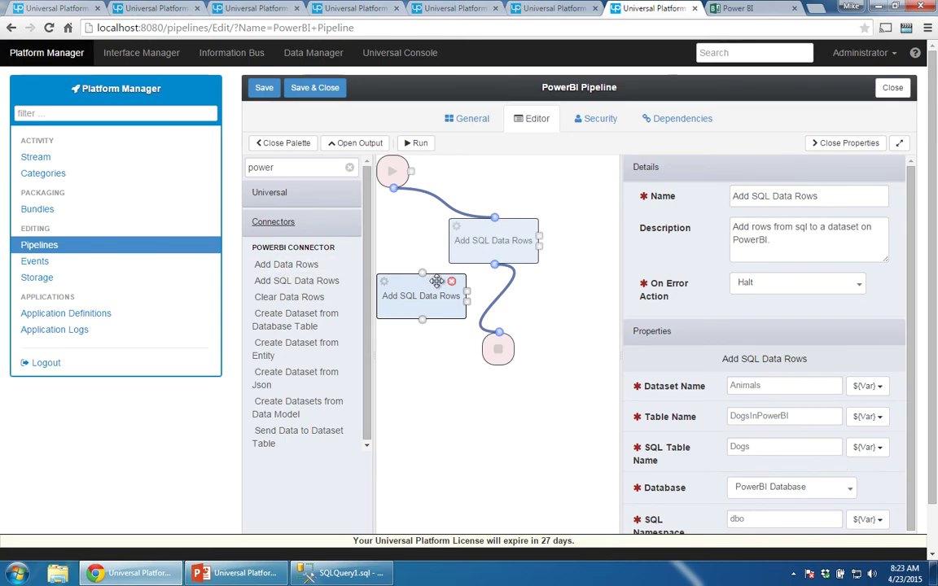
pyautogui.click(452, 283)
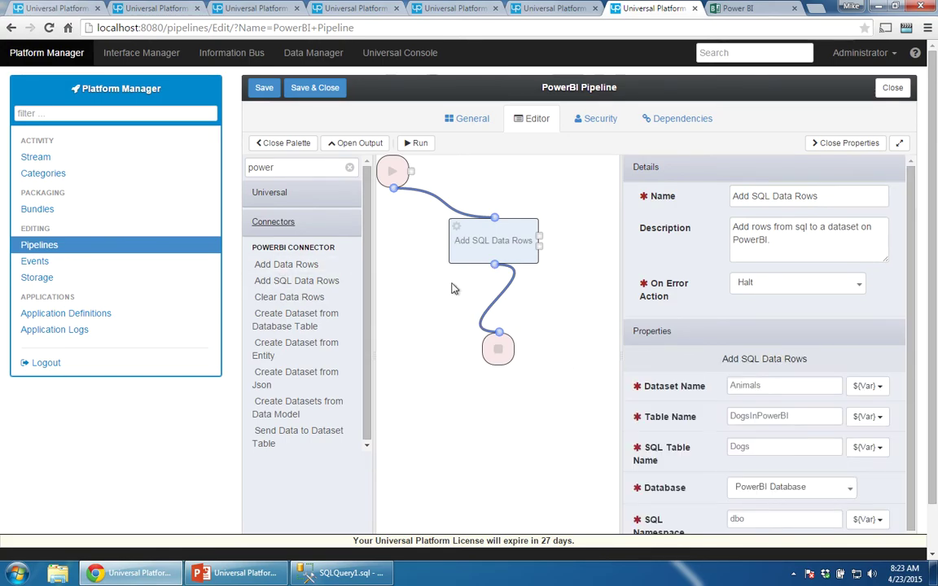
# - Review the properties of the existing Add SQL Data Rows node and run the pipeline
pyautogui.click(477, 242)
pyautogui.scroll(-3, 636, 323)
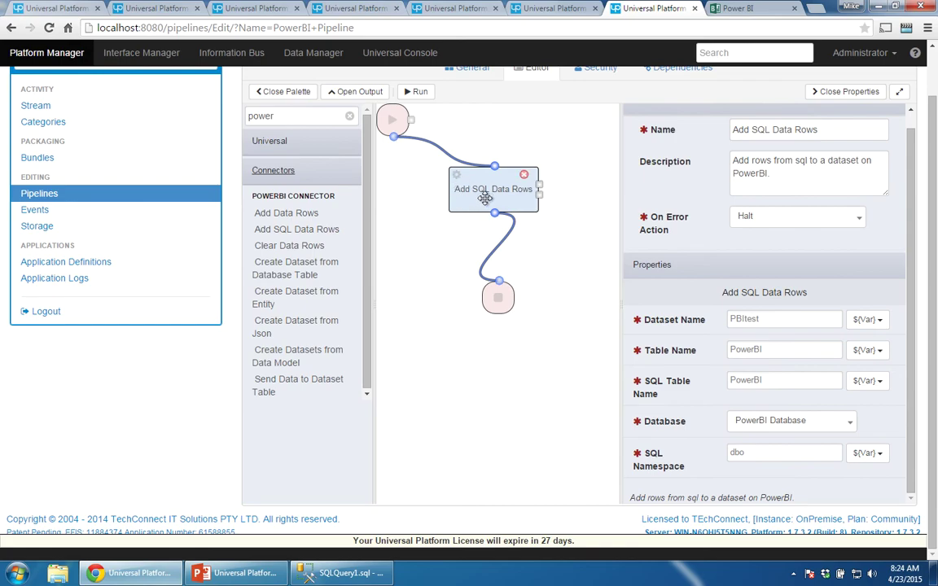
pyautogui.click(422, 92)
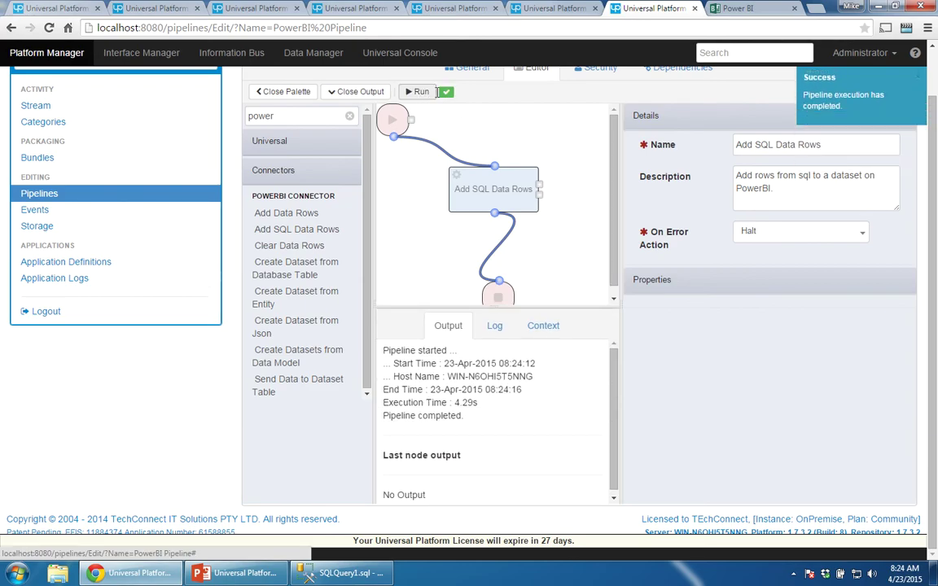
# - Switch to Power BI, view the Items by Country chart in PowerBI_report, and return to Universal Platform
pyautogui.click(754, 10)
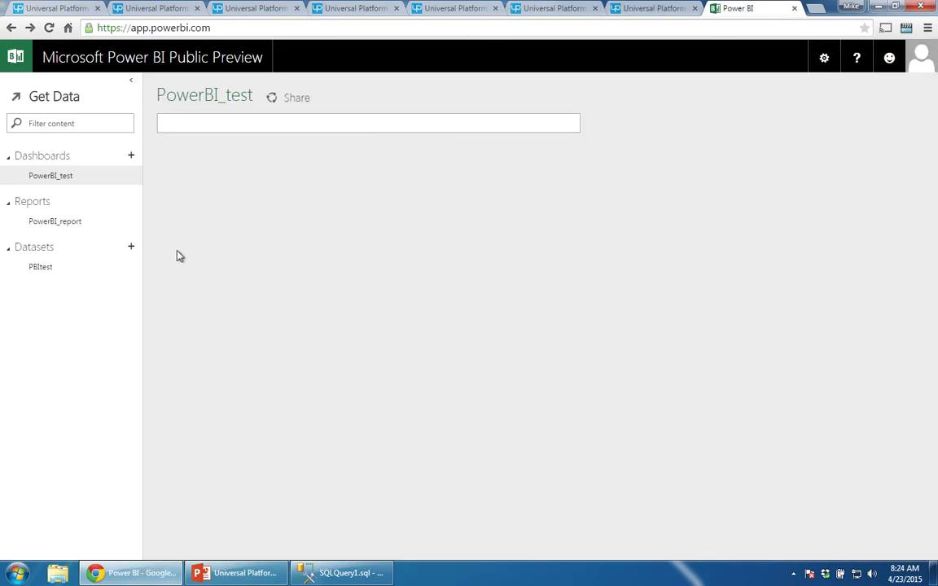
pyautogui.click(55, 223)
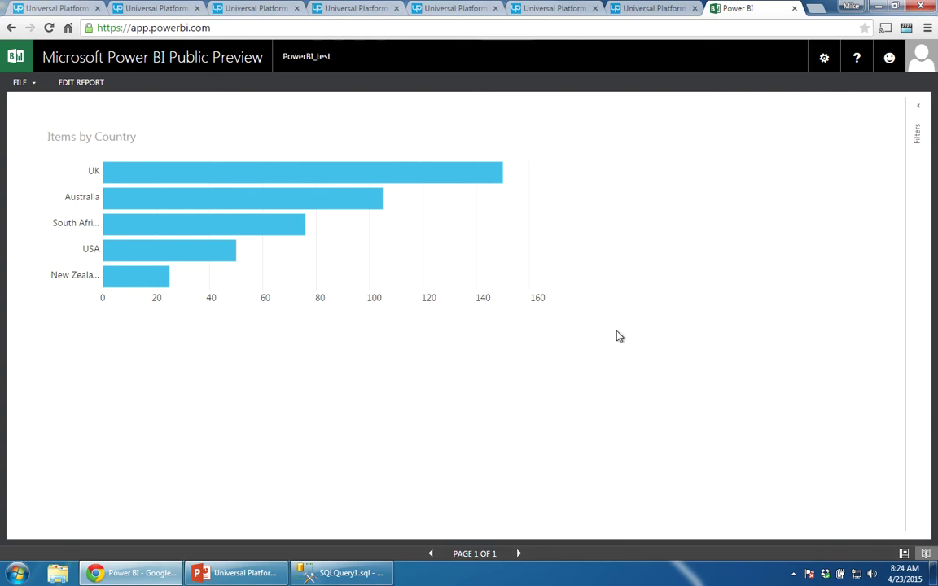
pyautogui.click(648, 12)
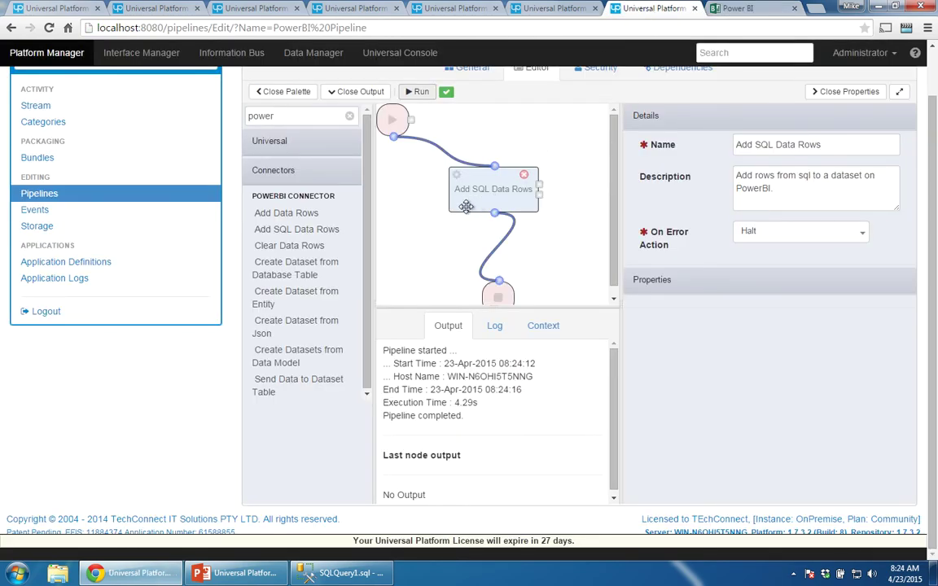